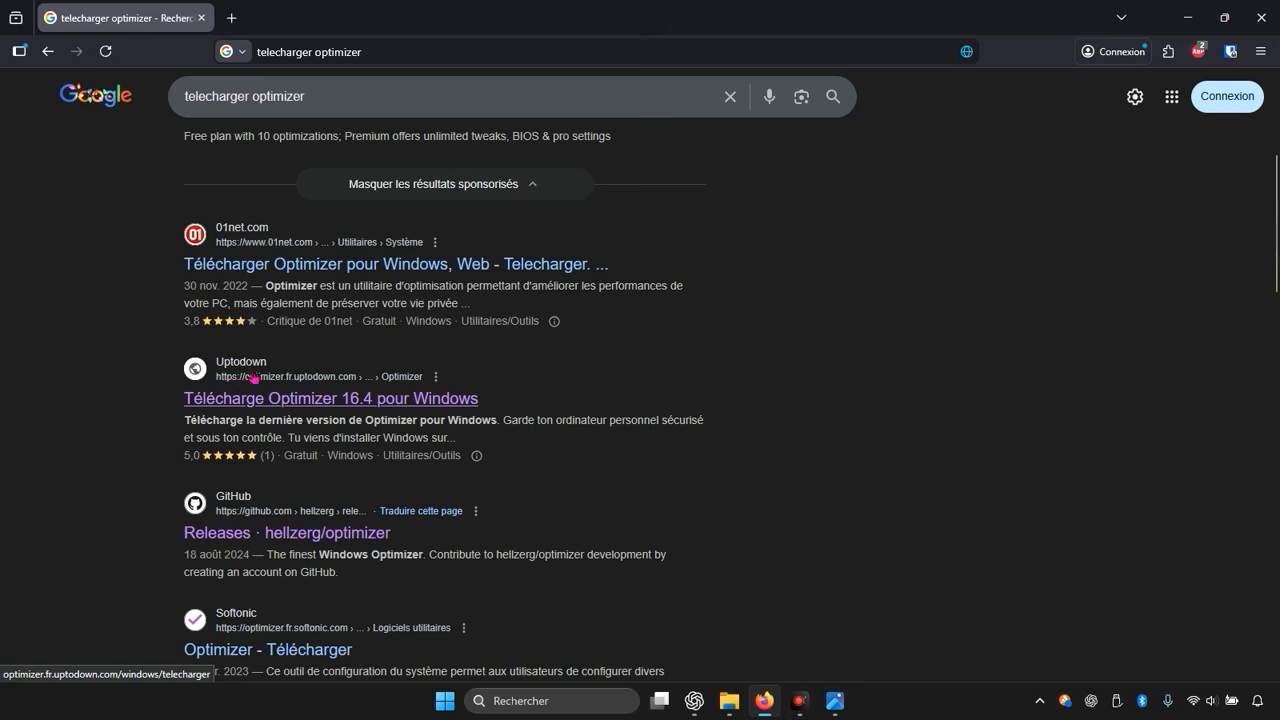
# Step: Open the Uptodown page for Optimizer 16.4 and download the installer, then open its download location
pyautogui.click(258, 398)
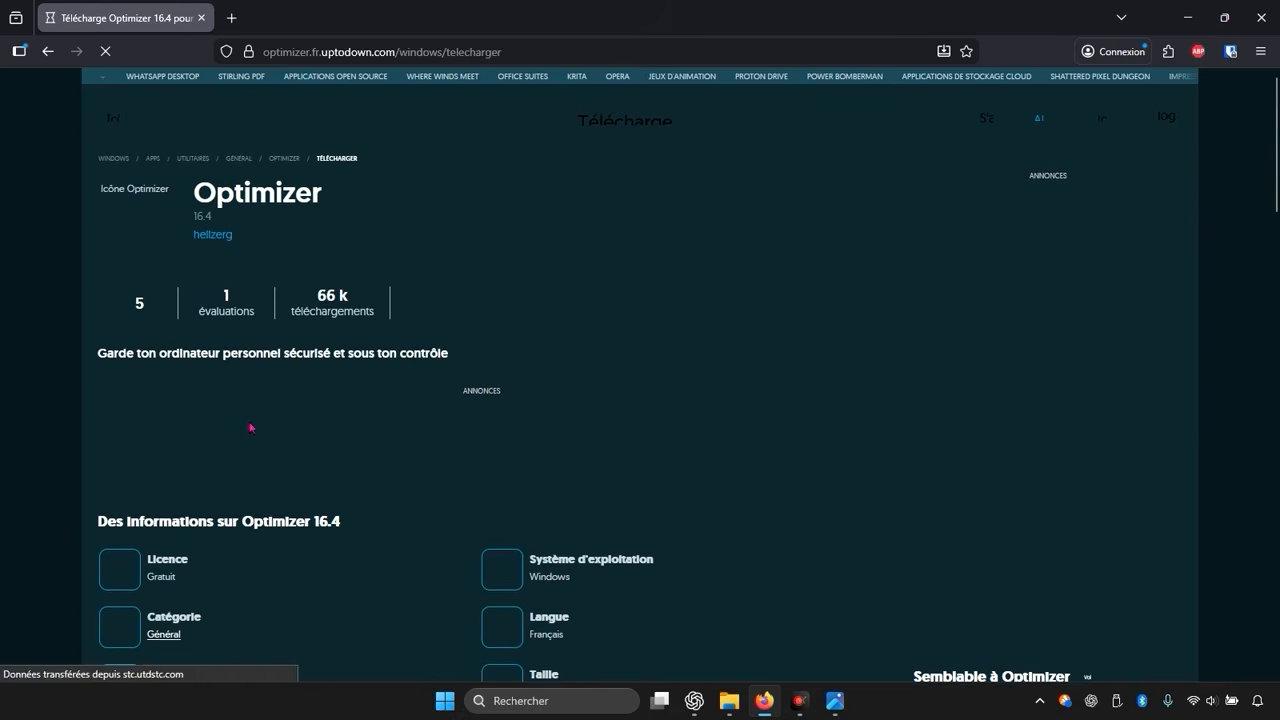
pyautogui.scroll(-2, 342, 266)
pyautogui.scroll(-8, 342, 266)
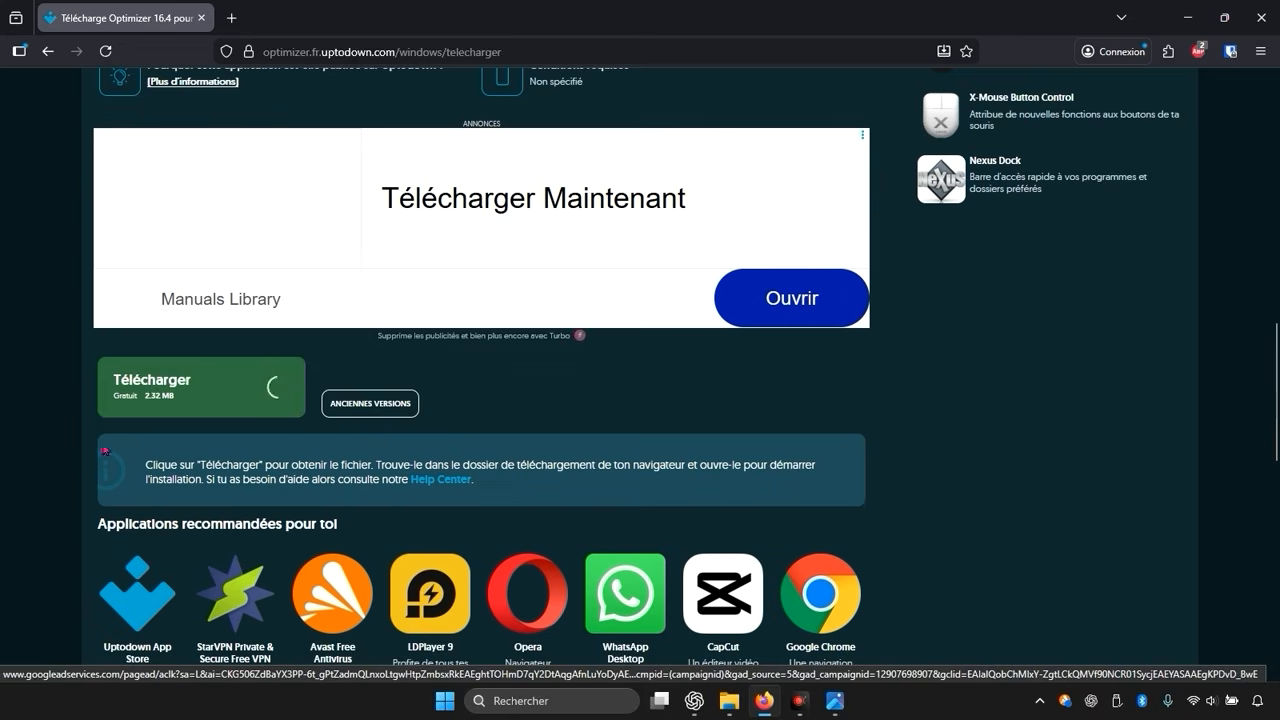
pyautogui.click(186, 400)
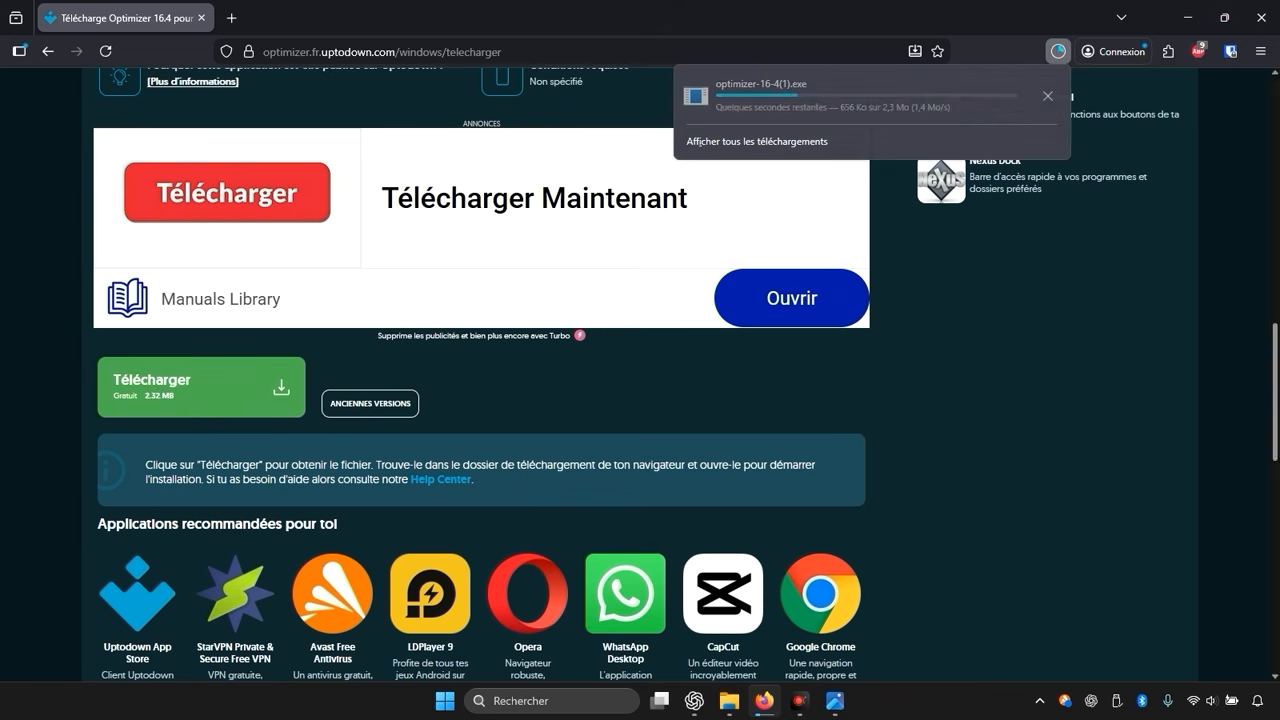
pyautogui.click(1042, 100)
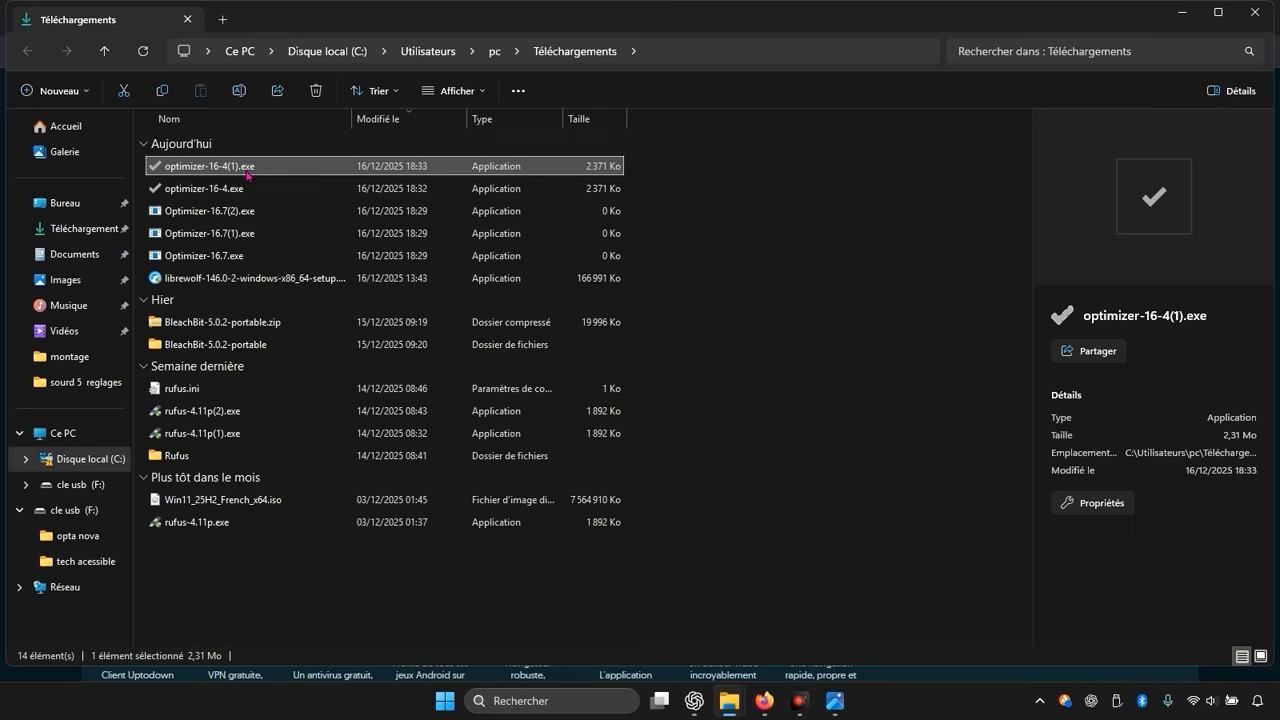
# Step: Launch optimizer-16-4(1).exe and minimize the file explorer and browser windows
pyautogui.doubleClick(245, 172)
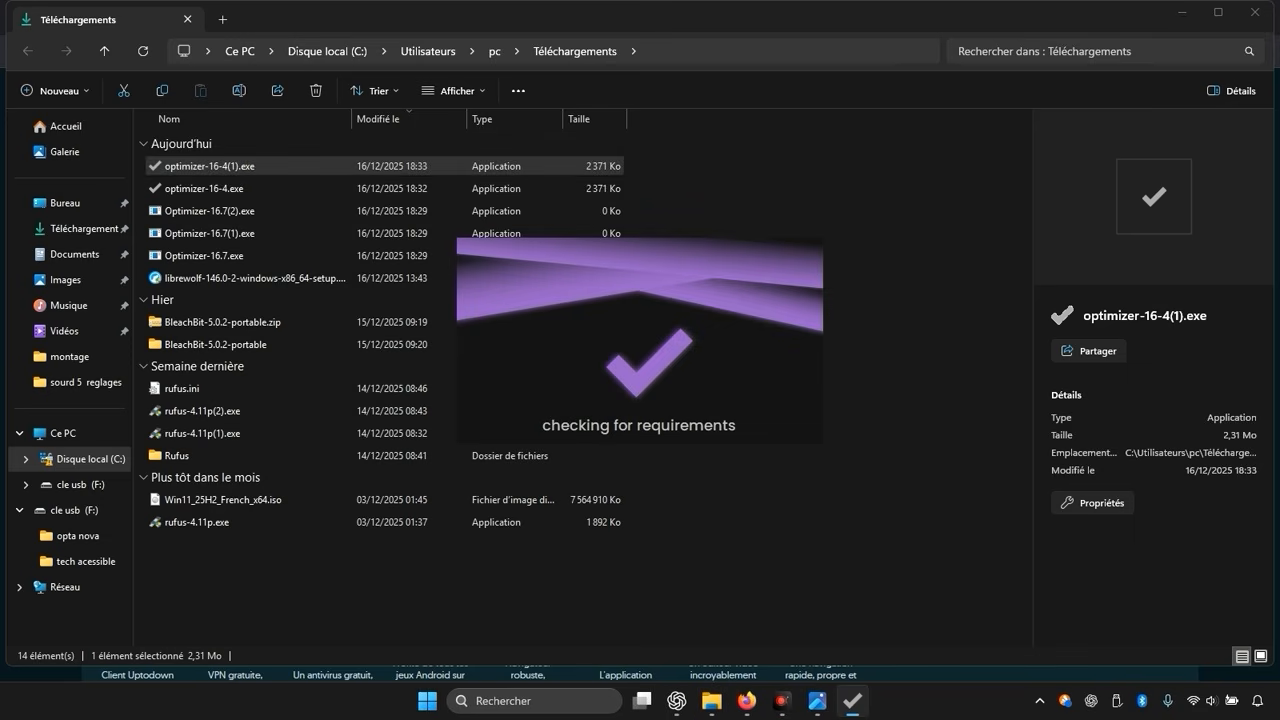
pyautogui.click(1183, 12)
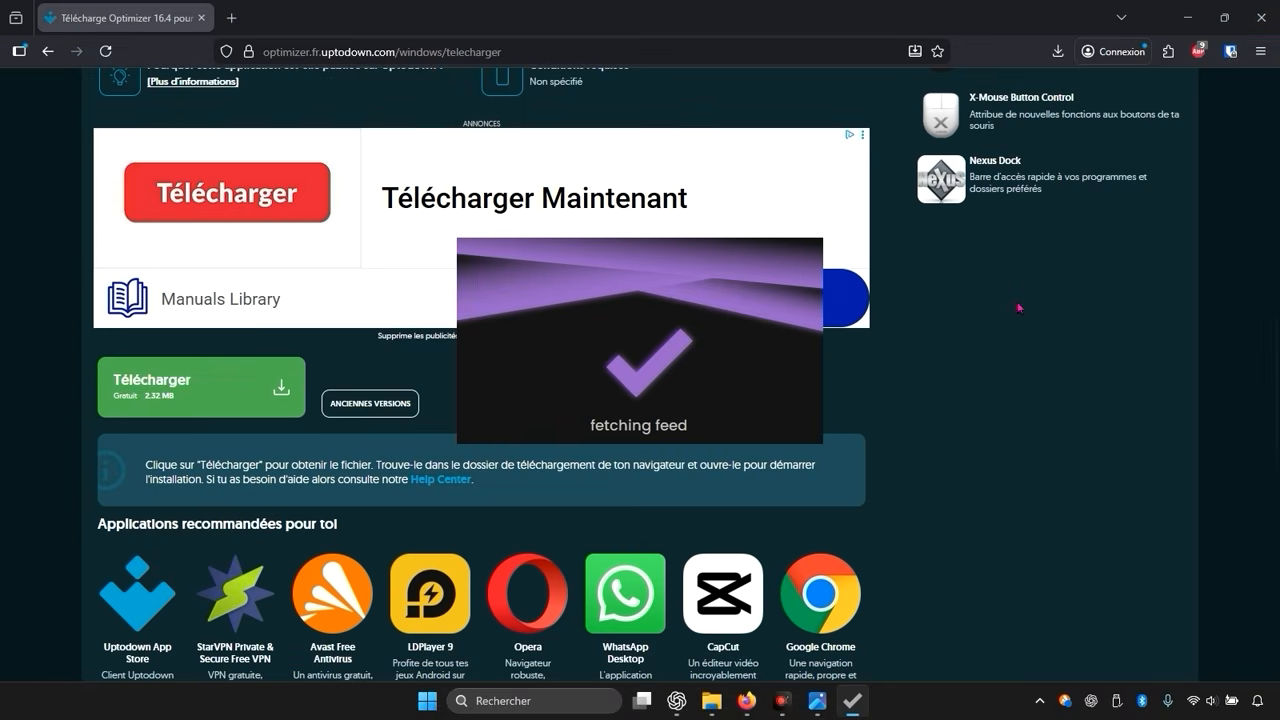
pyautogui.click(1188, 10)
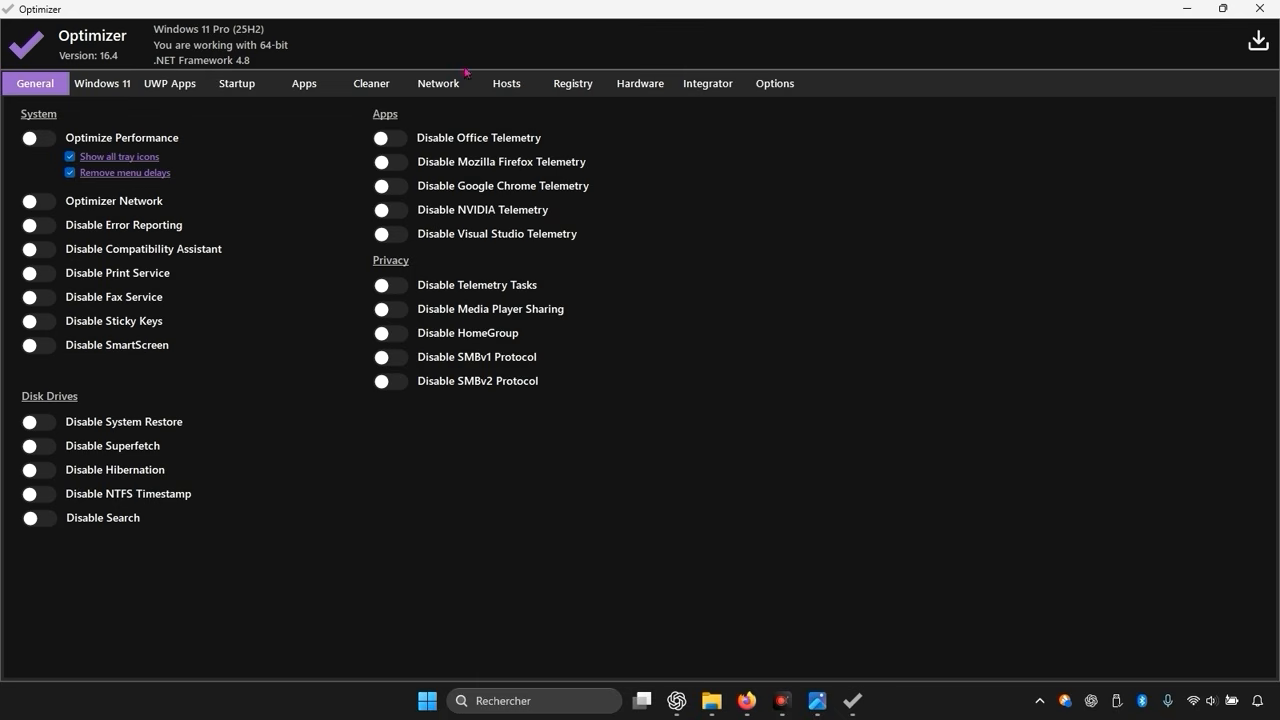
# Step: Switch Optimizer's interface language to Français in the options
pyautogui.click(769, 86)
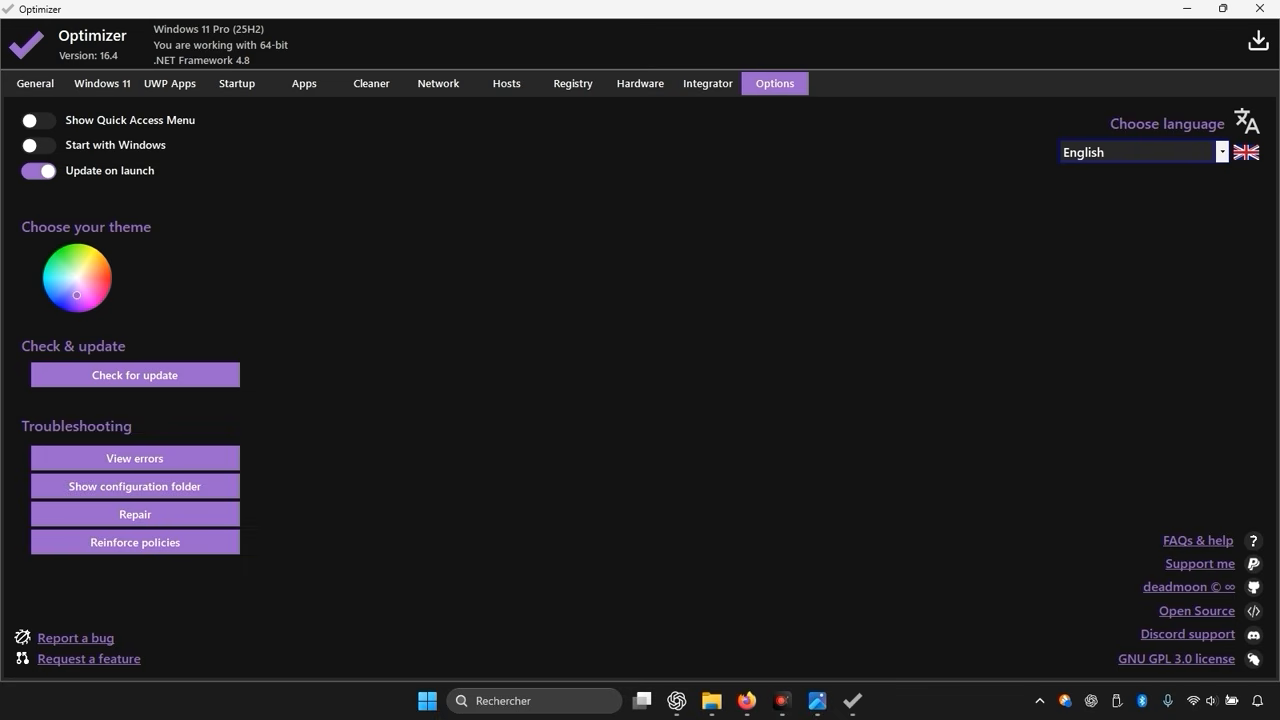
pyautogui.click(1148, 150)
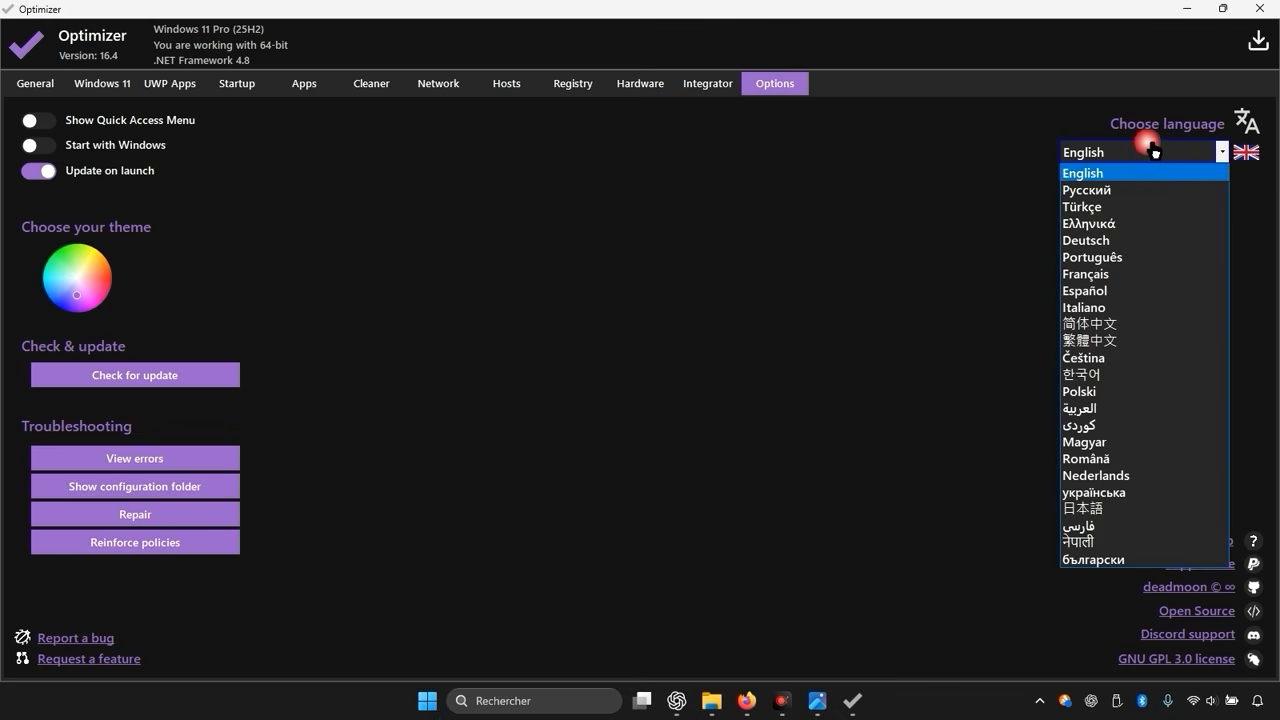
pyautogui.click(1137, 274)
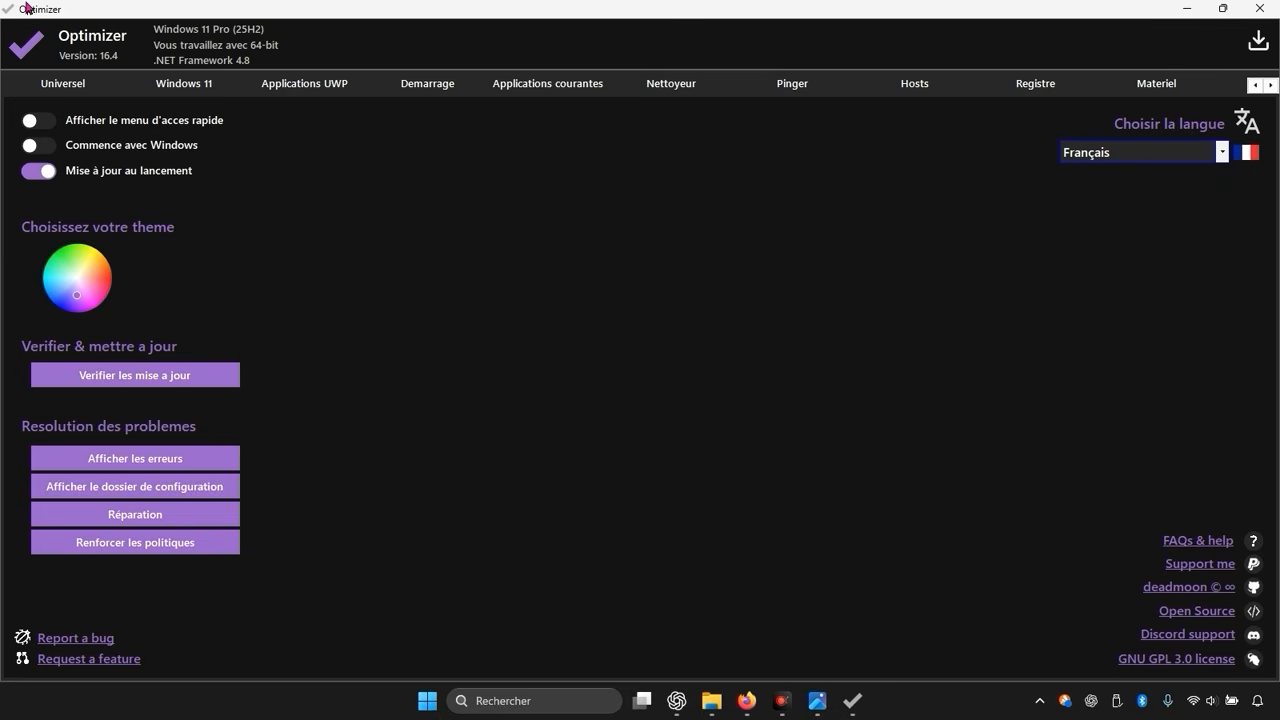
# Step: Return to the Universel tab, minimize Optimizer, and open Créer un point de restauration from Windows search
pyautogui.click(78, 90)
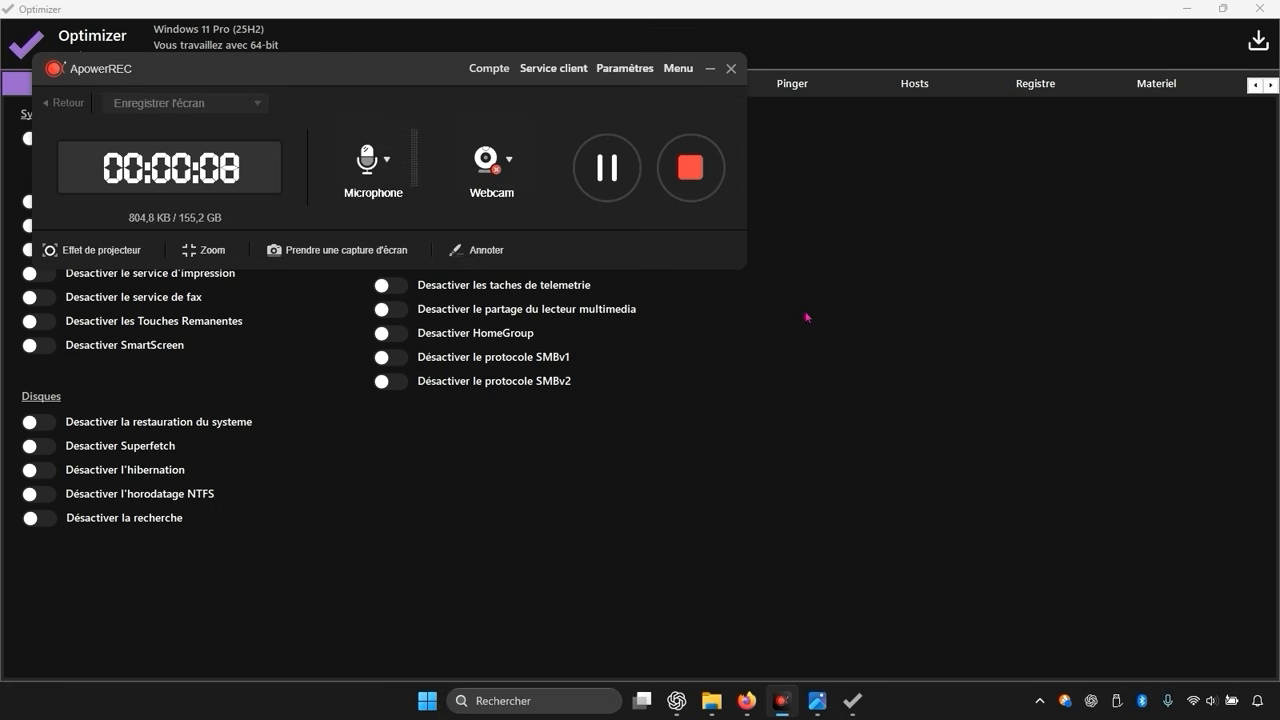
pyautogui.click(1187, 8)
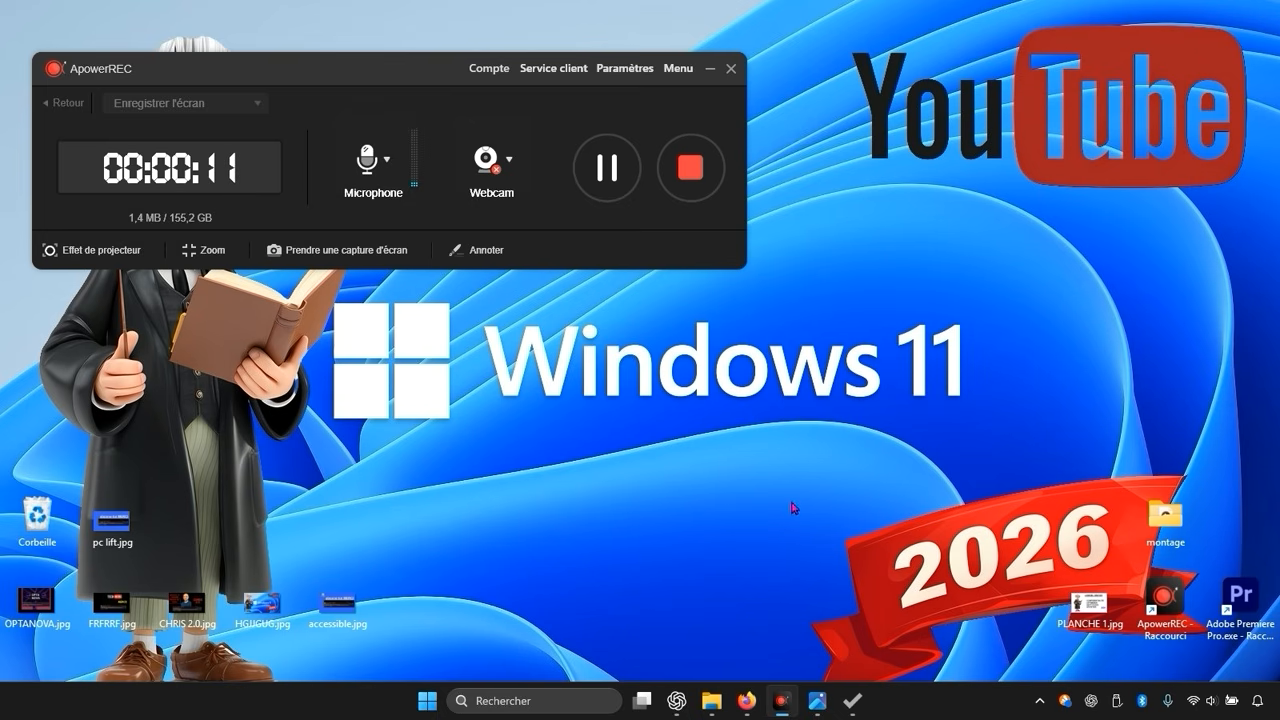
pyautogui.click(540, 700)
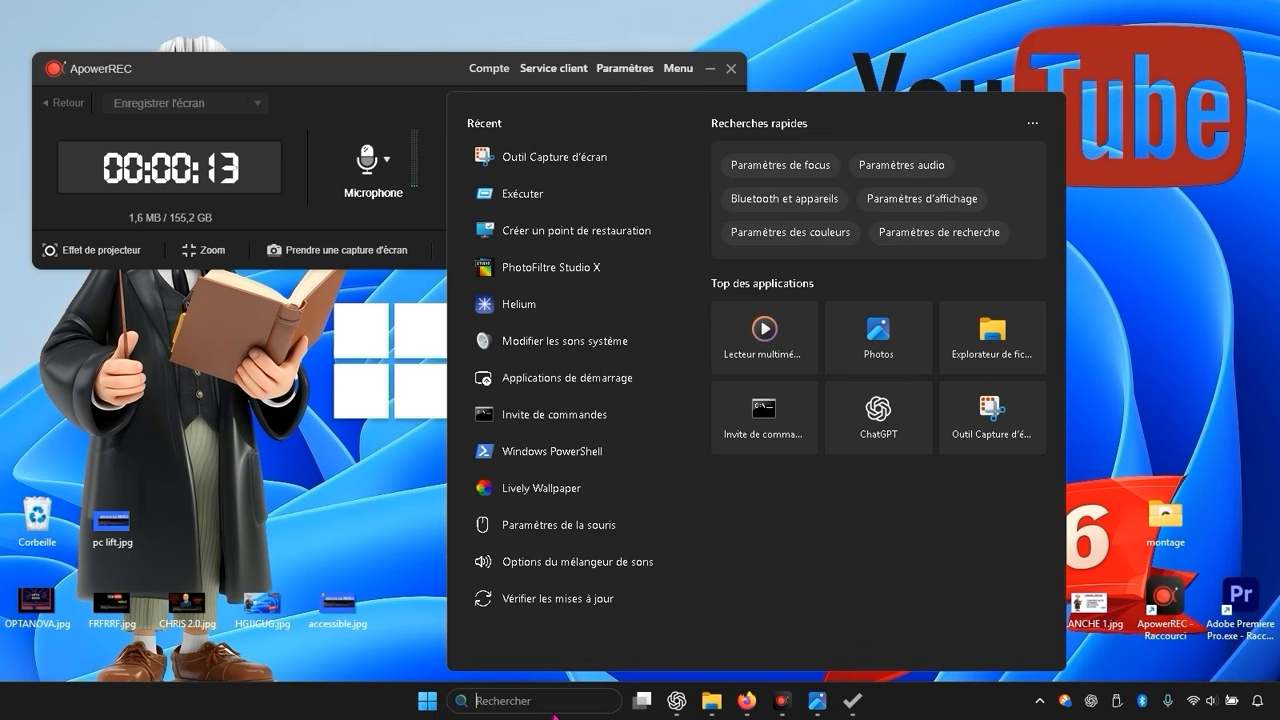
pyautogui.write('cre')
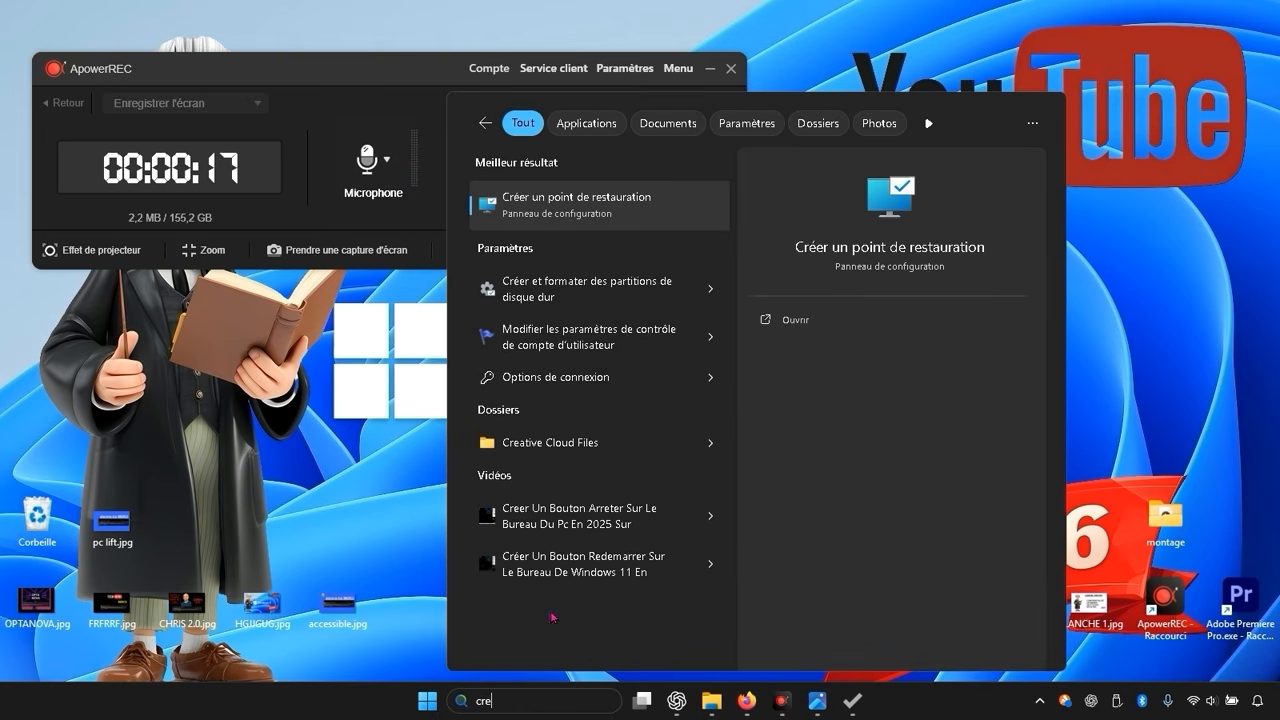
pyautogui.click(619, 216)
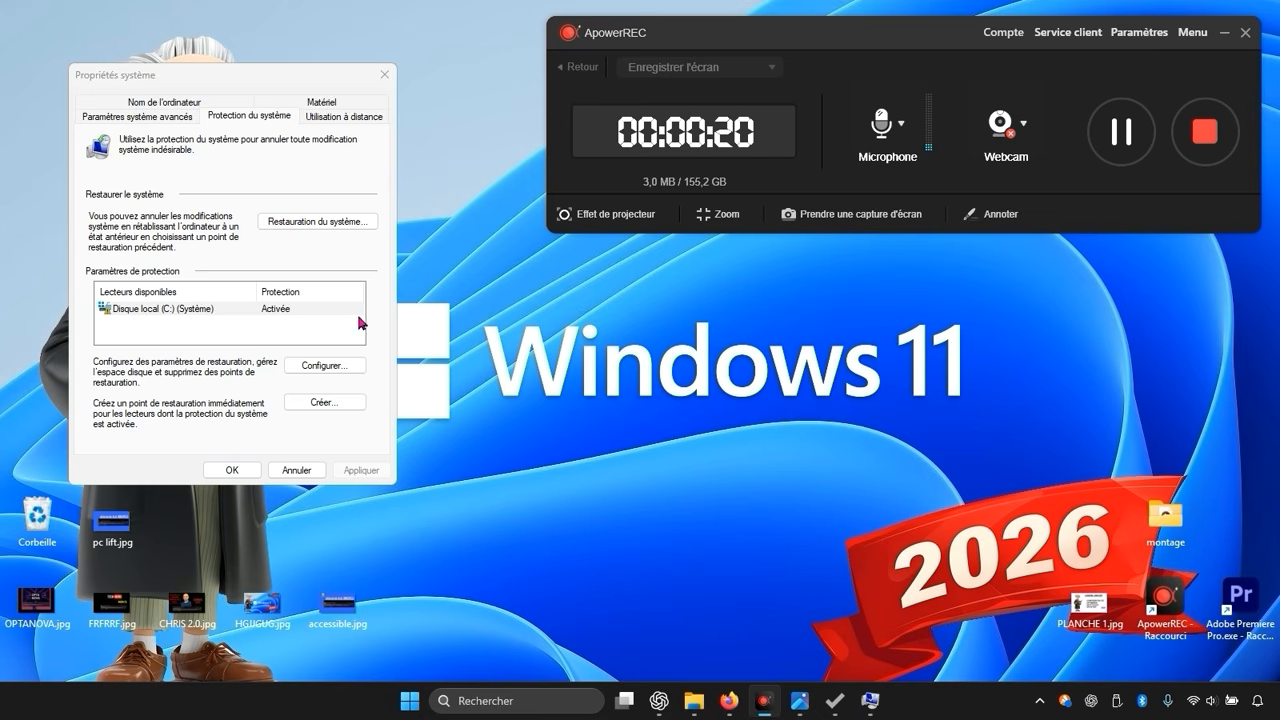
pyautogui.click(324, 403)
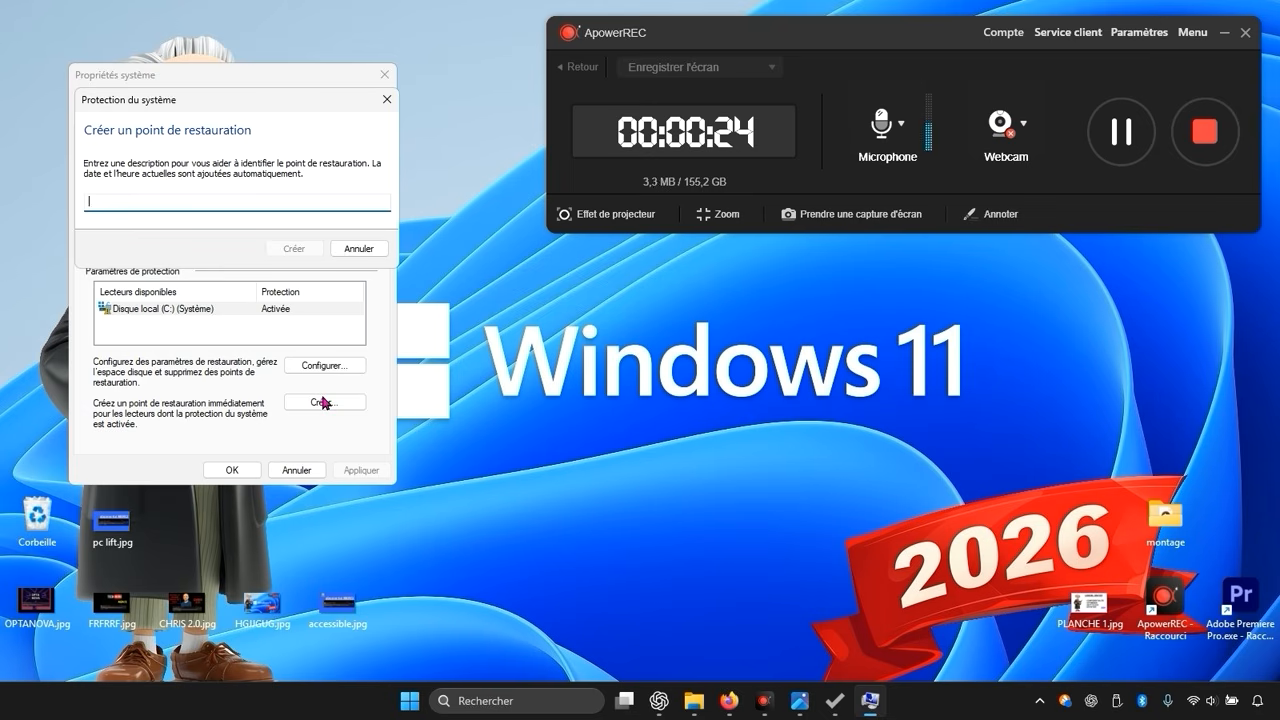
pyautogui.click(386, 99)
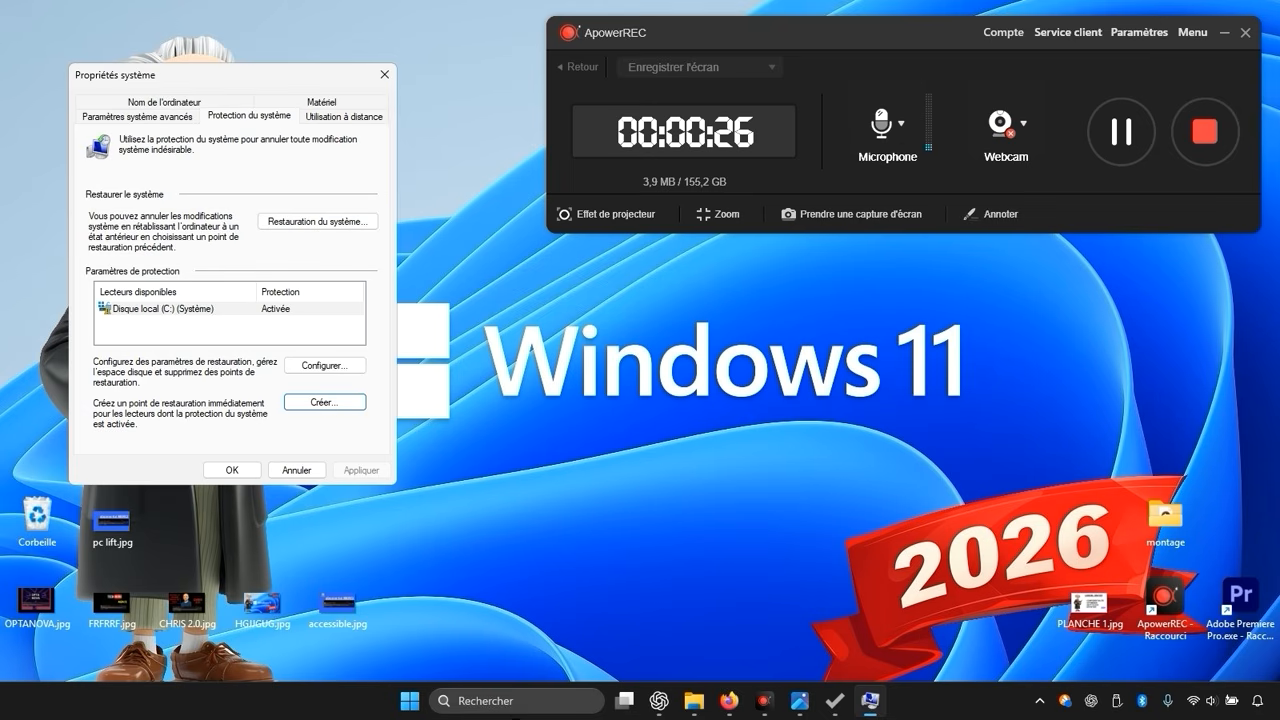
pyautogui.press('Return')
pyautogui.write('reer')
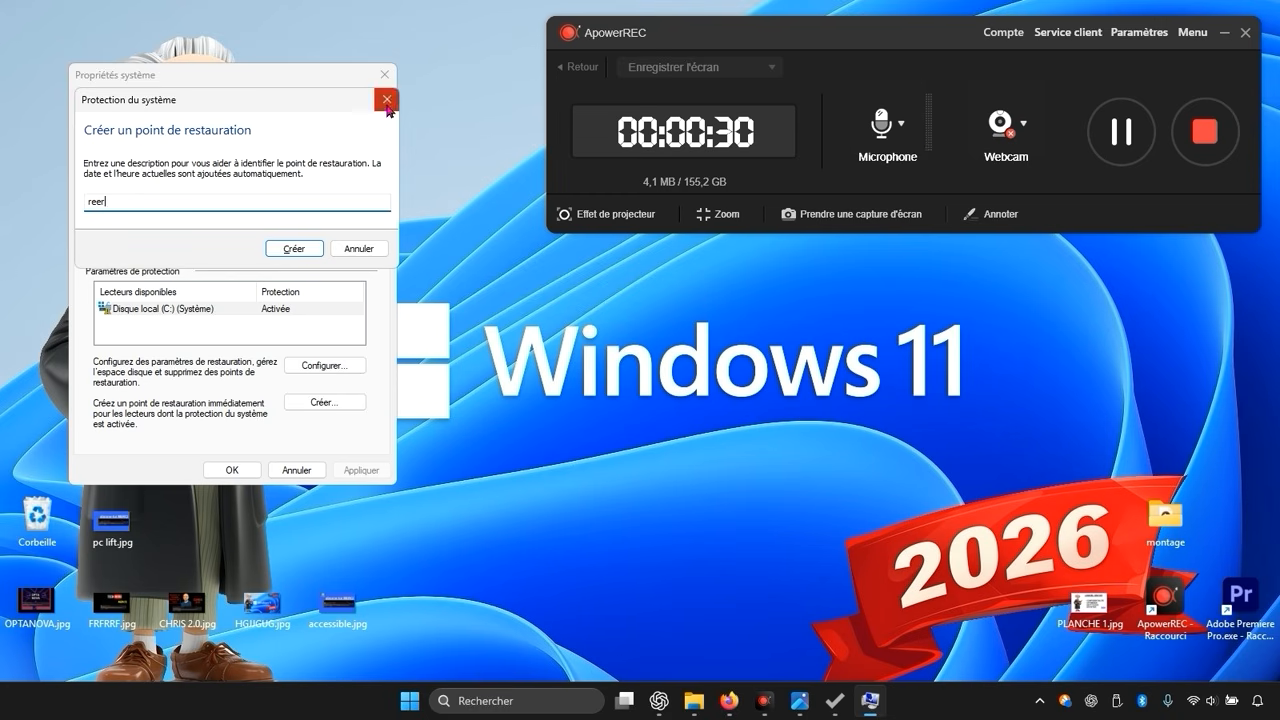
pyautogui.click(386, 99)
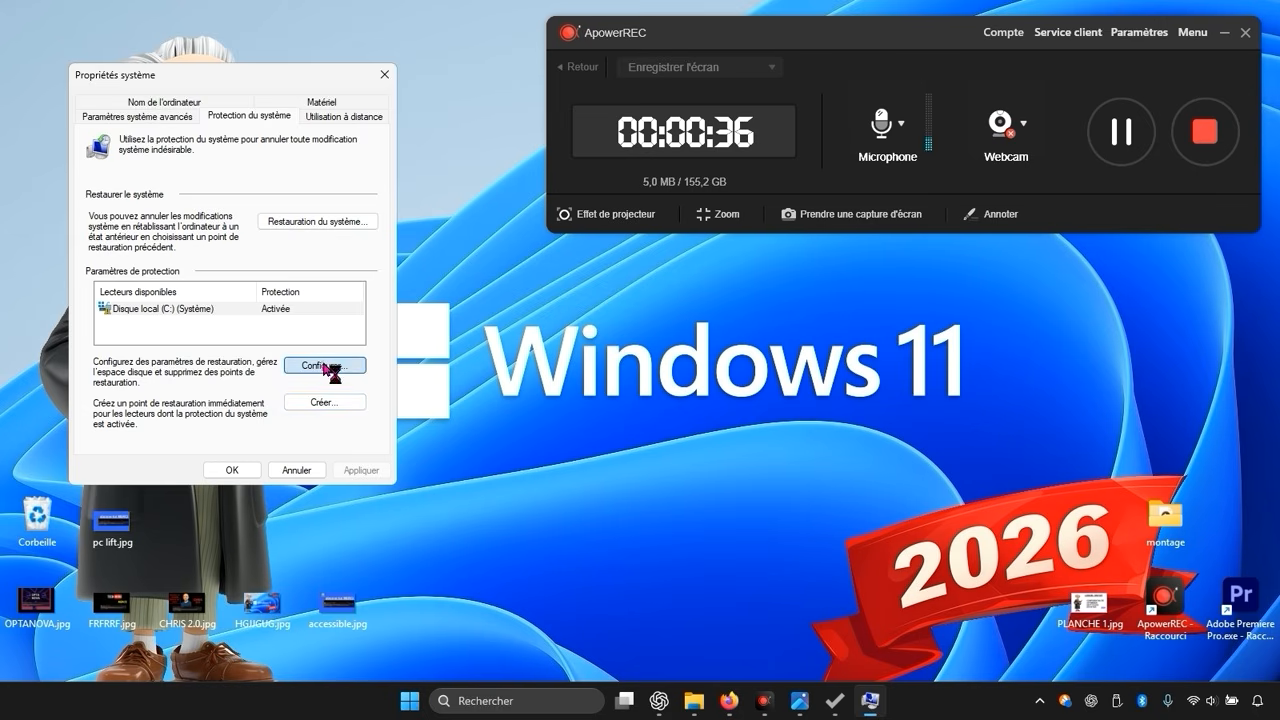
# Step: Review the system protection configuration for drive C: and close it
pyautogui.click(325, 366)
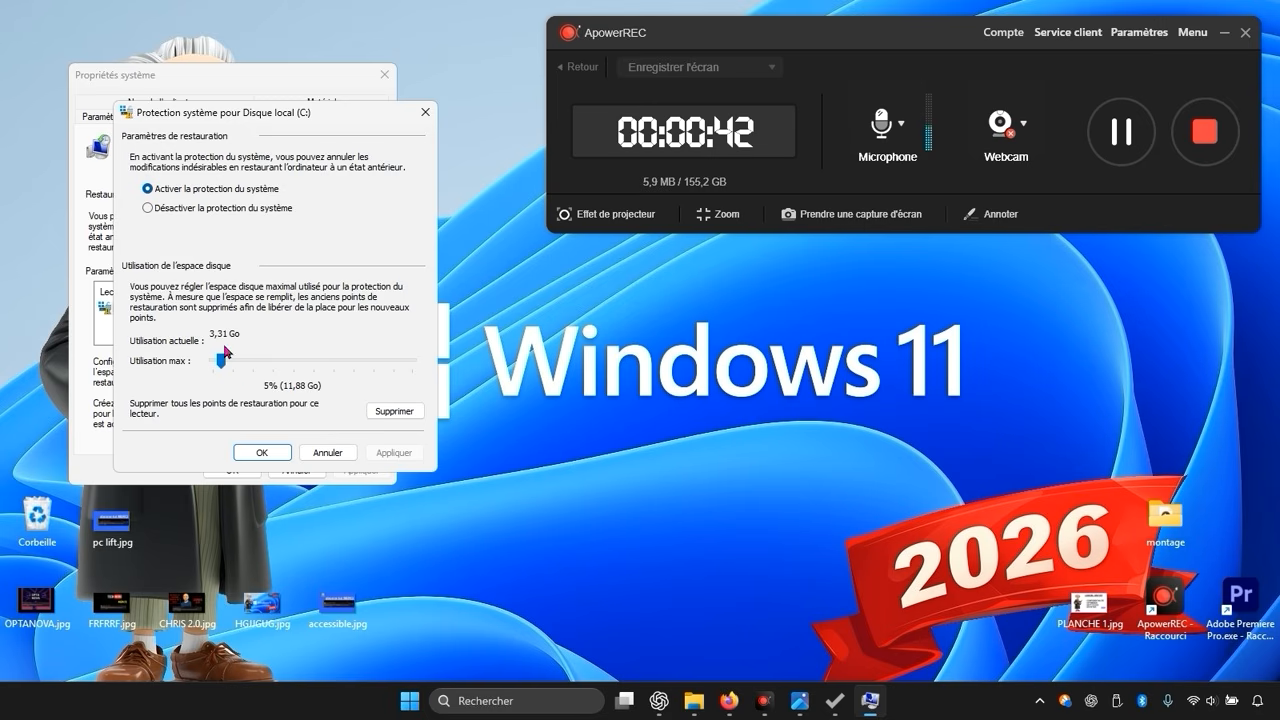
pyautogui.click(251, 453)
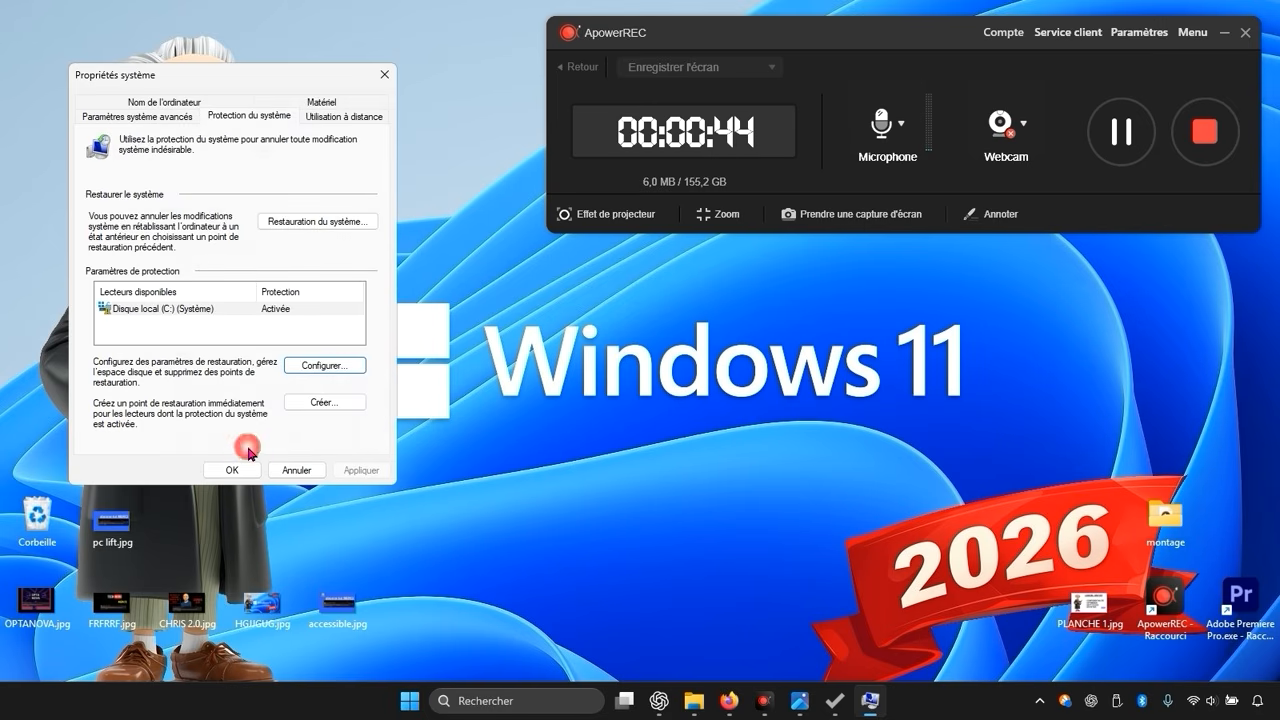
# Step: Create a restore point named optimiz and close the System Properties dialog
pyautogui.click(305, 404)
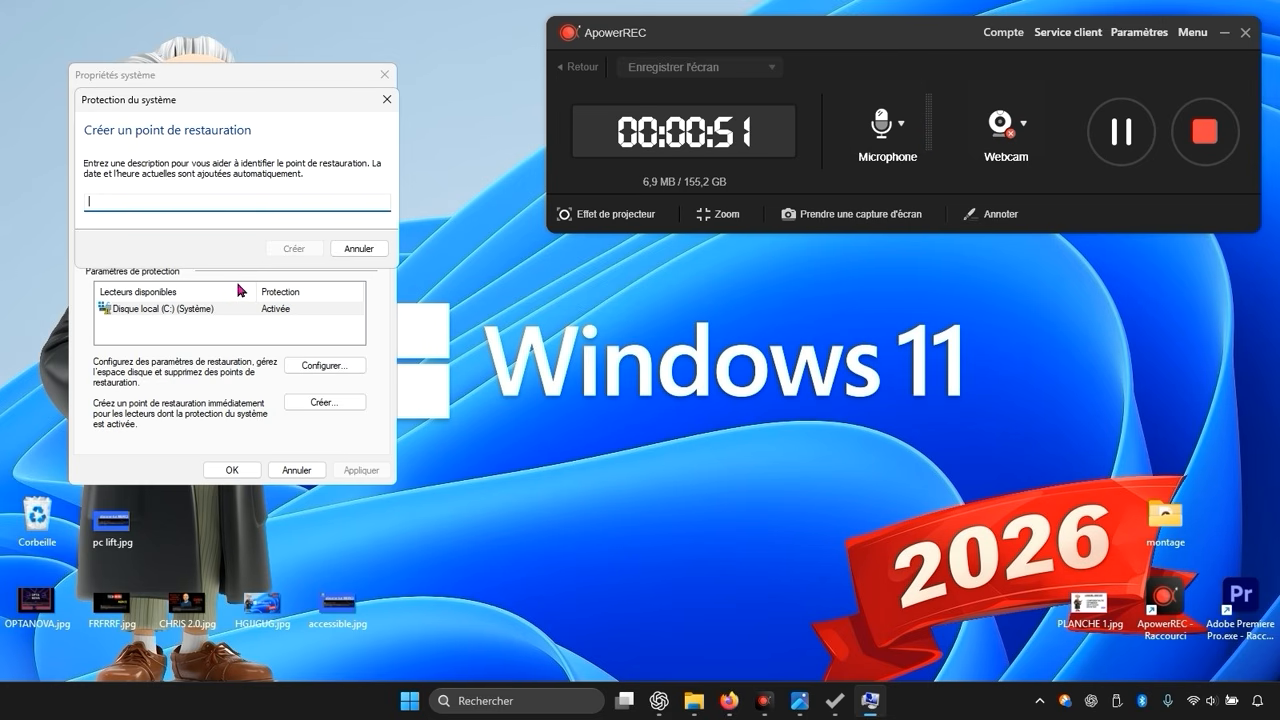
pyautogui.write('opr')
pyautogui.press('BackSpace')
pyautogui.write('t')
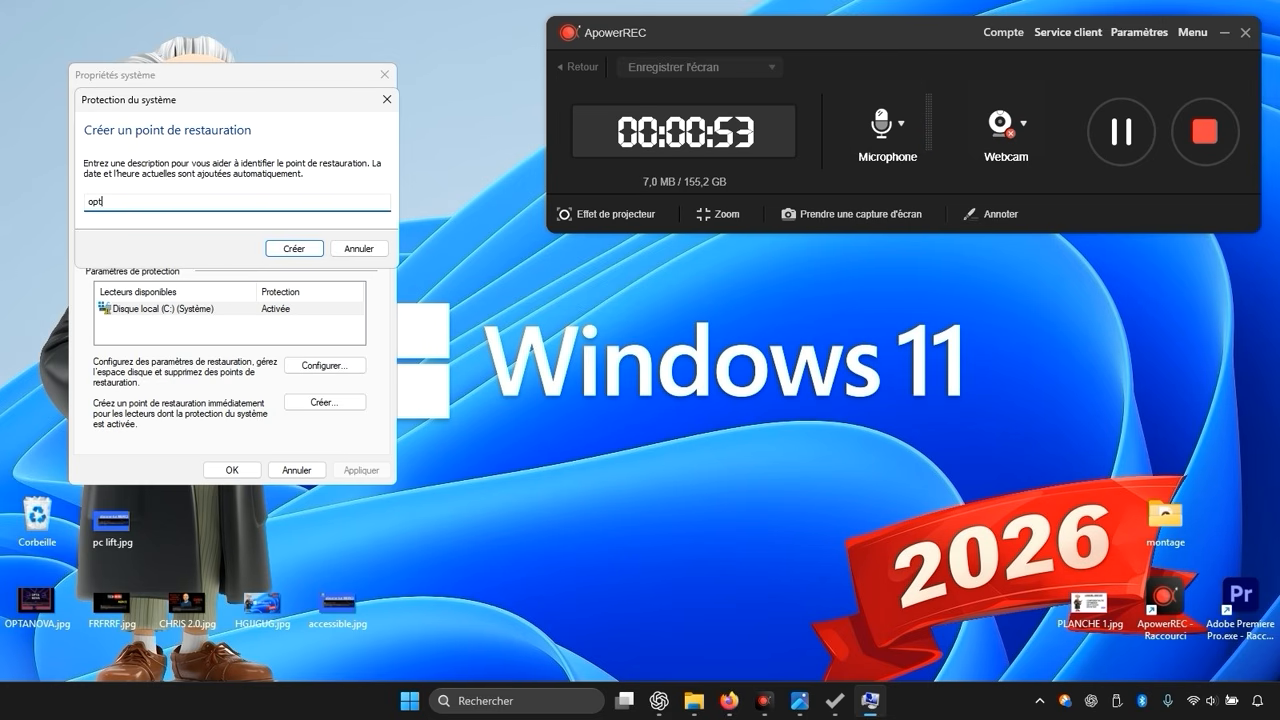
pyautogui.write('imizer')
pyautogui.click(280, 250)
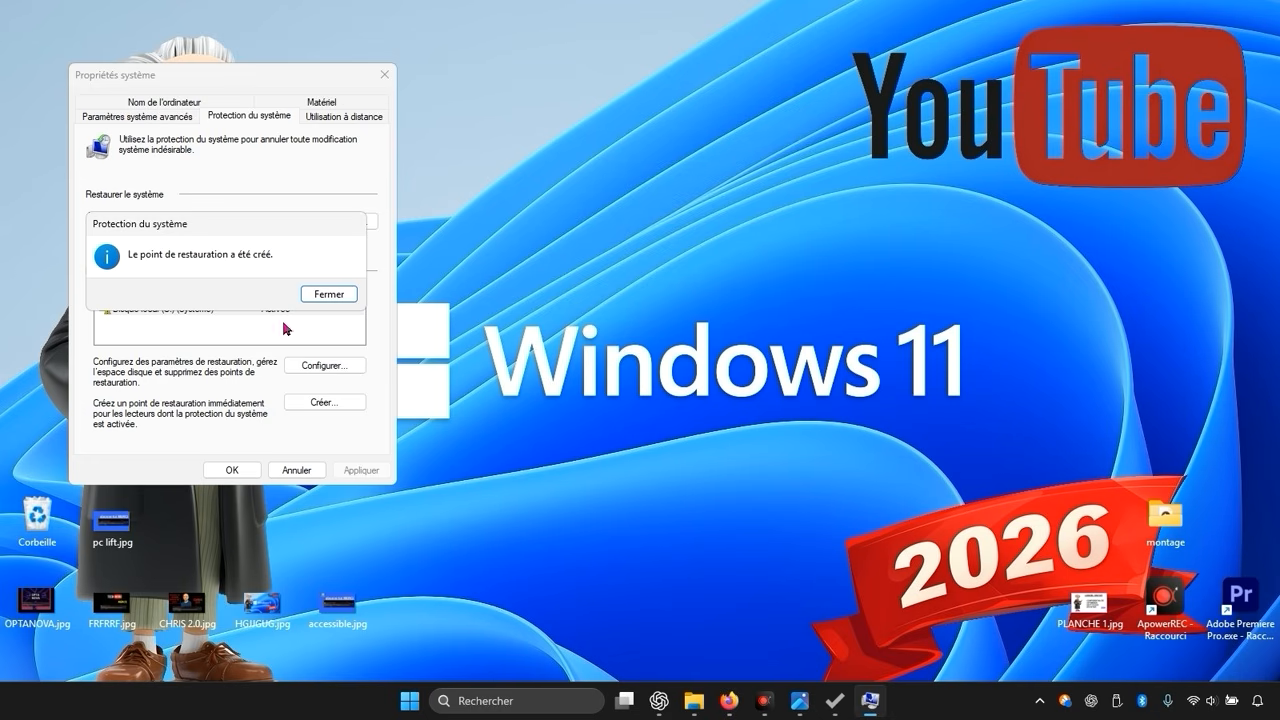
pyautogui.click(324, 297)
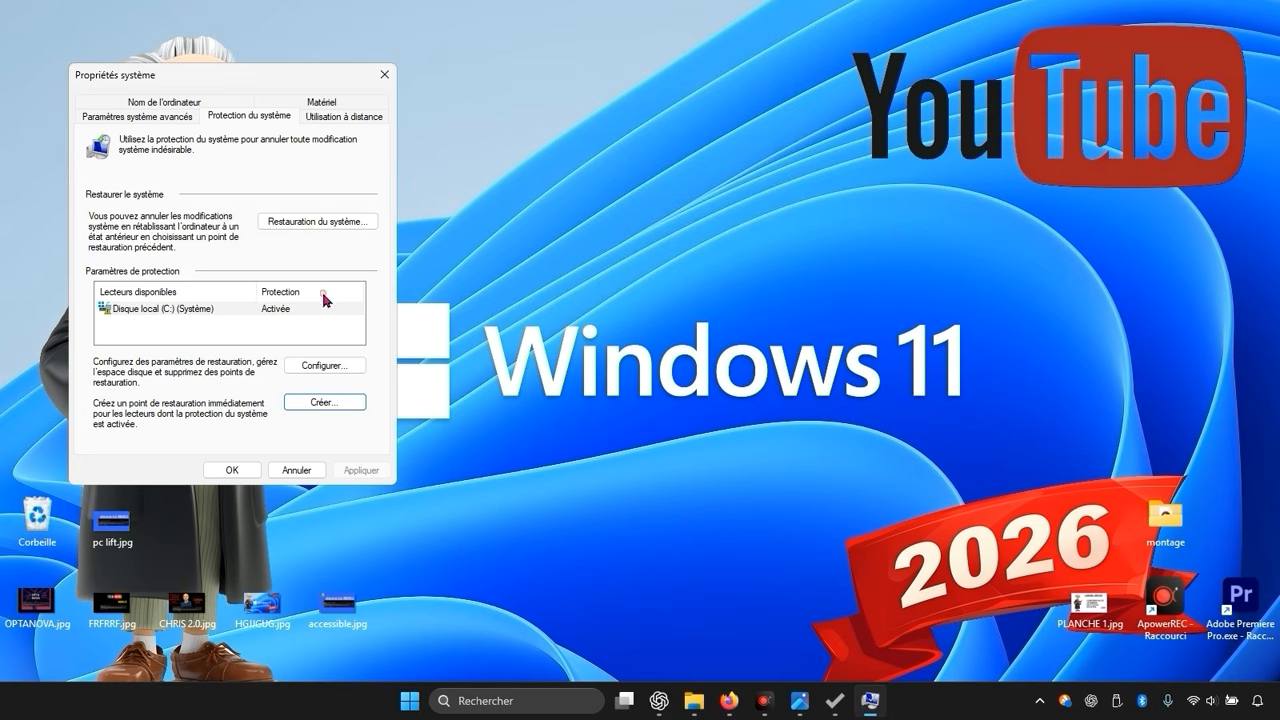
pyautogui.click(263, 472)
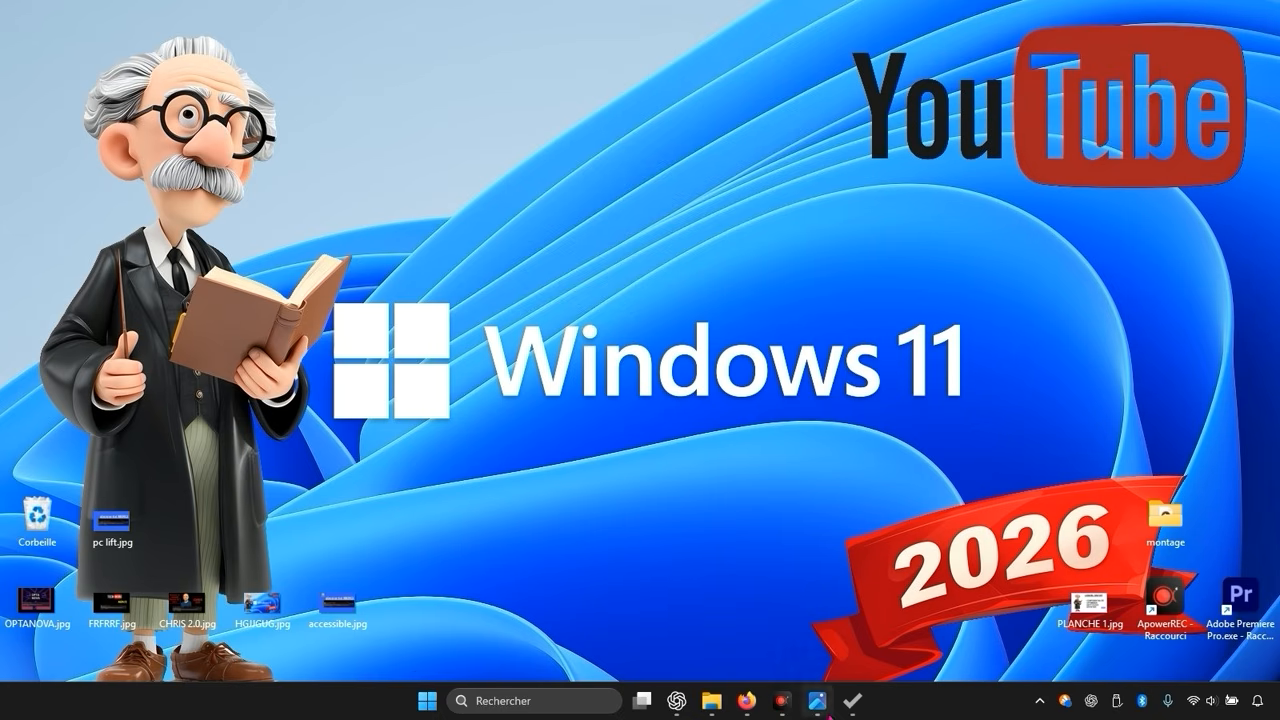
# Step: Back in Optimizer, turn on performance tweaks, disable network limitation and disable error reports
pyautogui.click(848, 703)
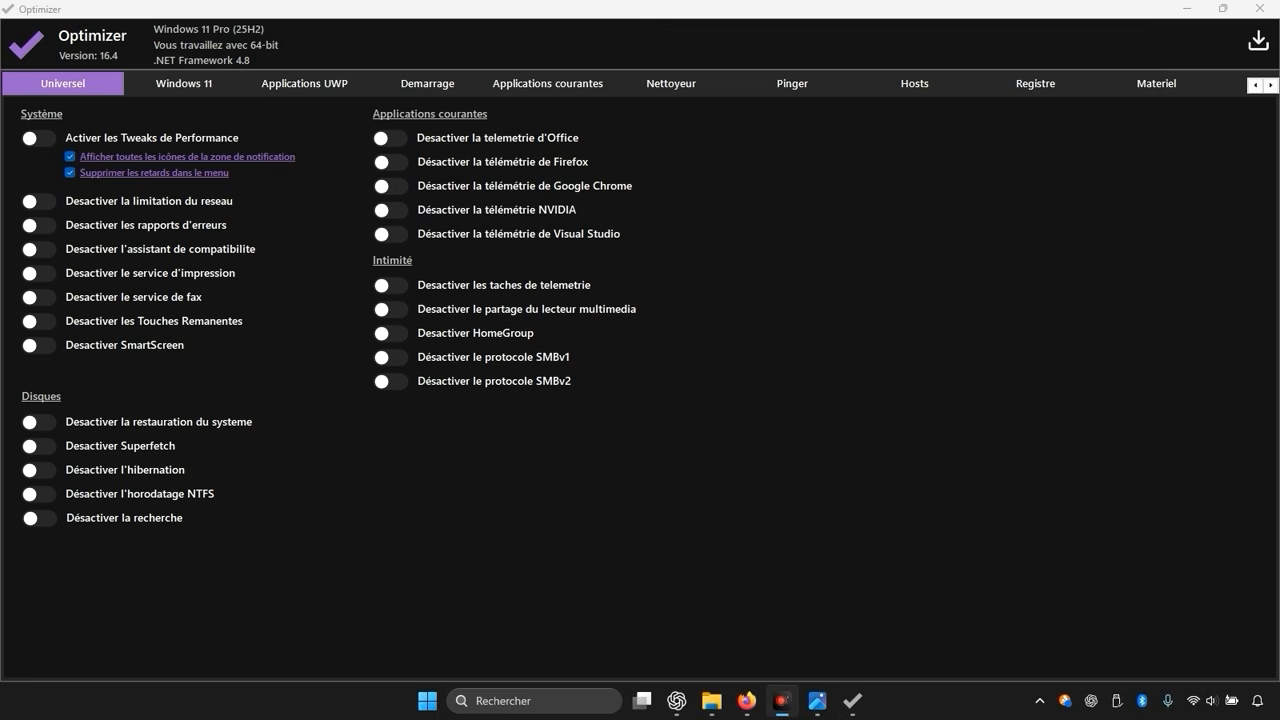
pyautogui.click(36, 137)
pyautogui.click(37, 136)
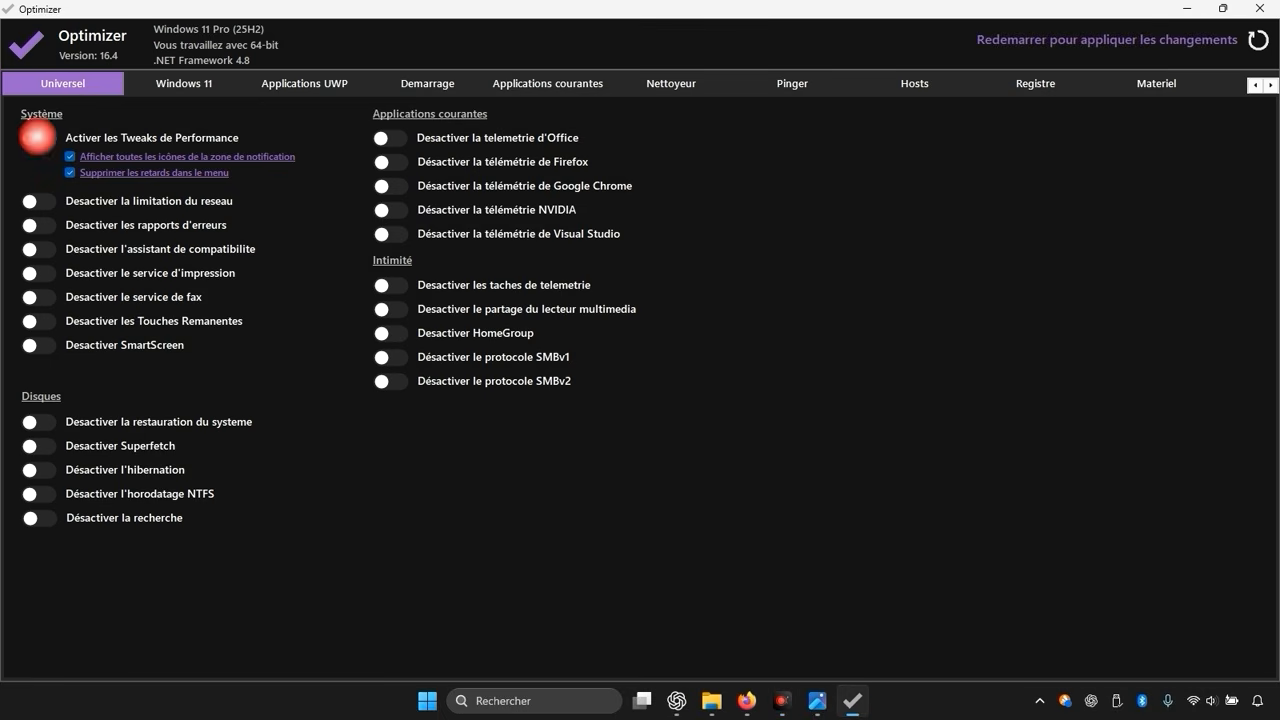
pyautogui.click(37, 137)
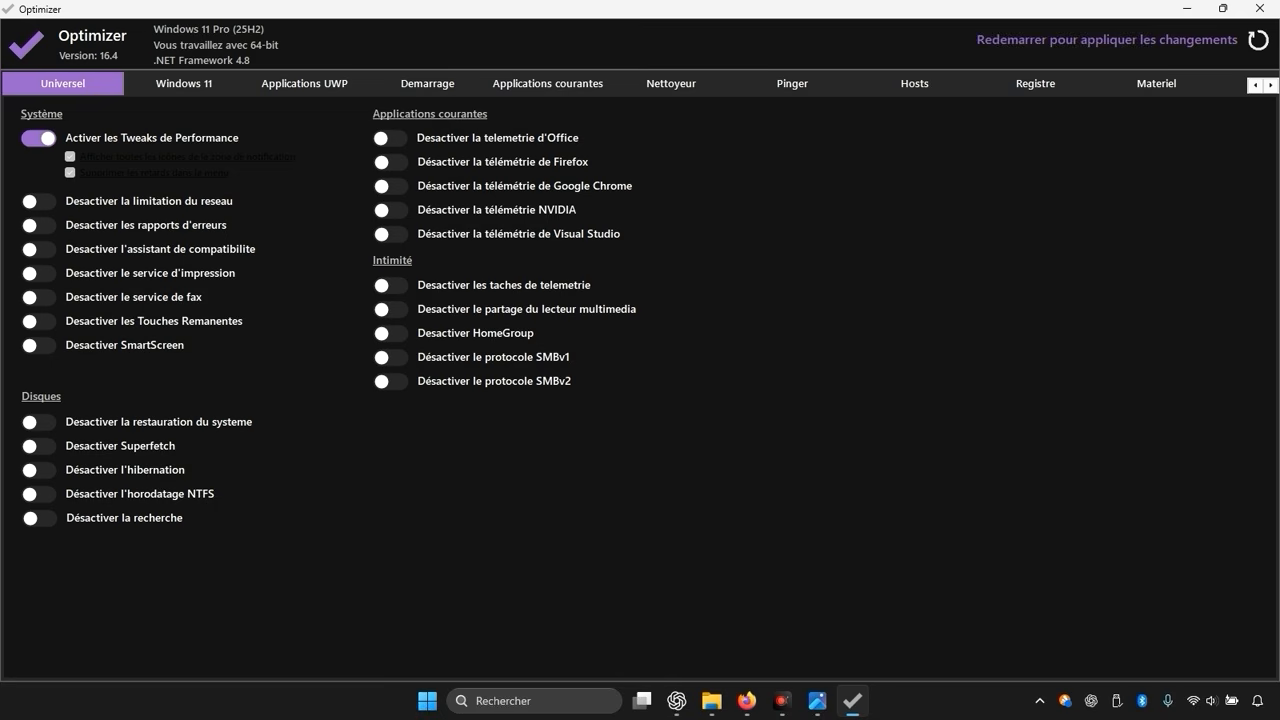
pyautogui.click(38, 201)
pyautogui.click(38, 225)
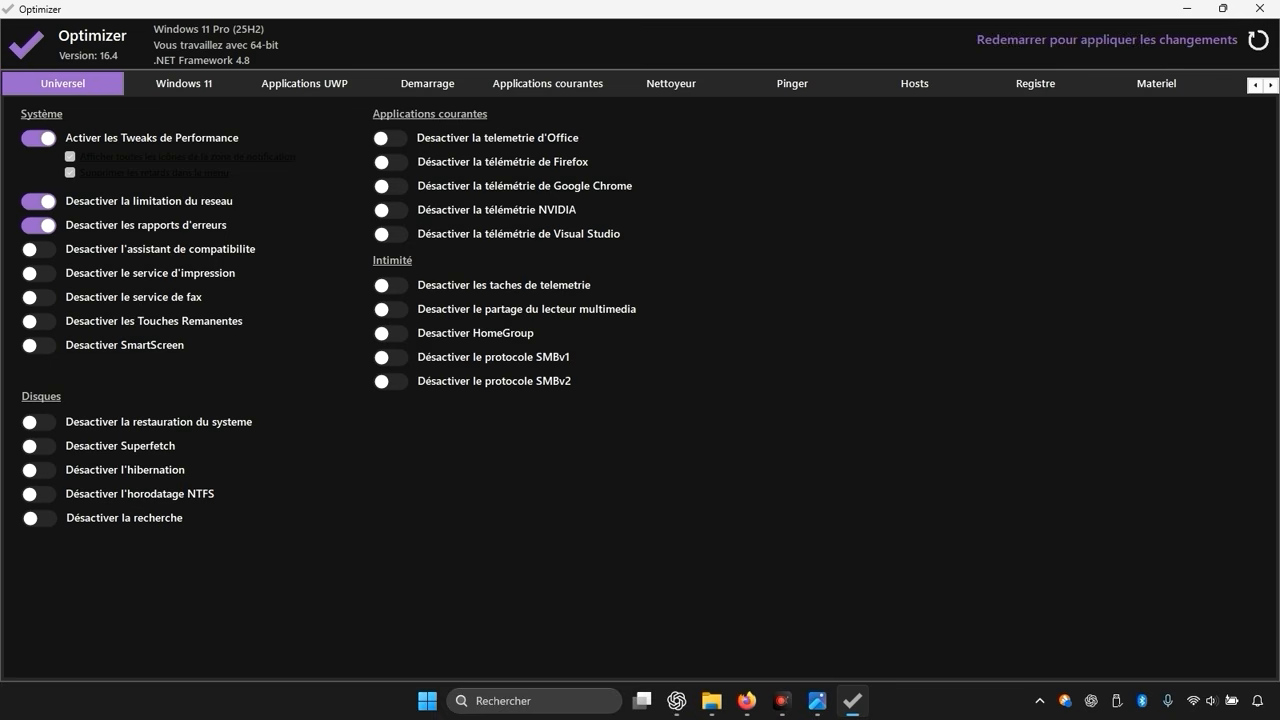
# Step: Turn on disabling of the compatibility assistant, fax service, sticky keys and Superfetch
pyautogui.click(40, 249)
pyautogui.click(39, 297)
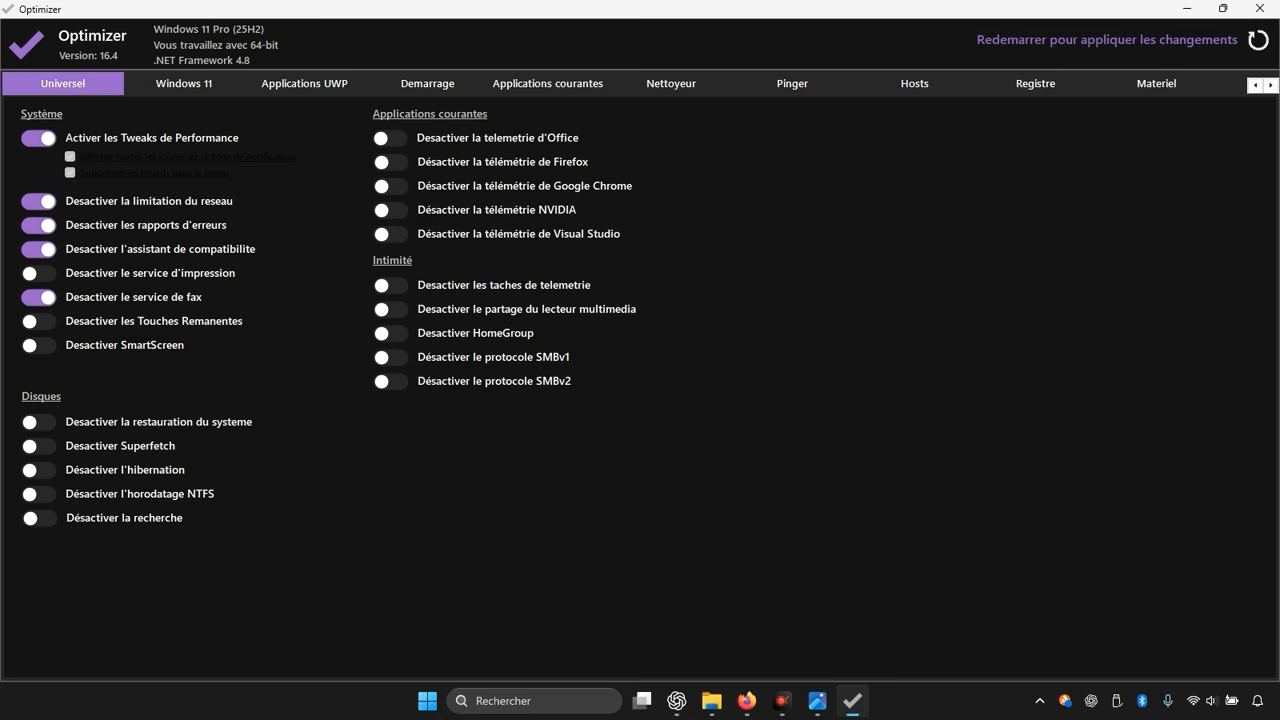
pyautogui.click(39, 321)
pyautogui.click(120, 446)
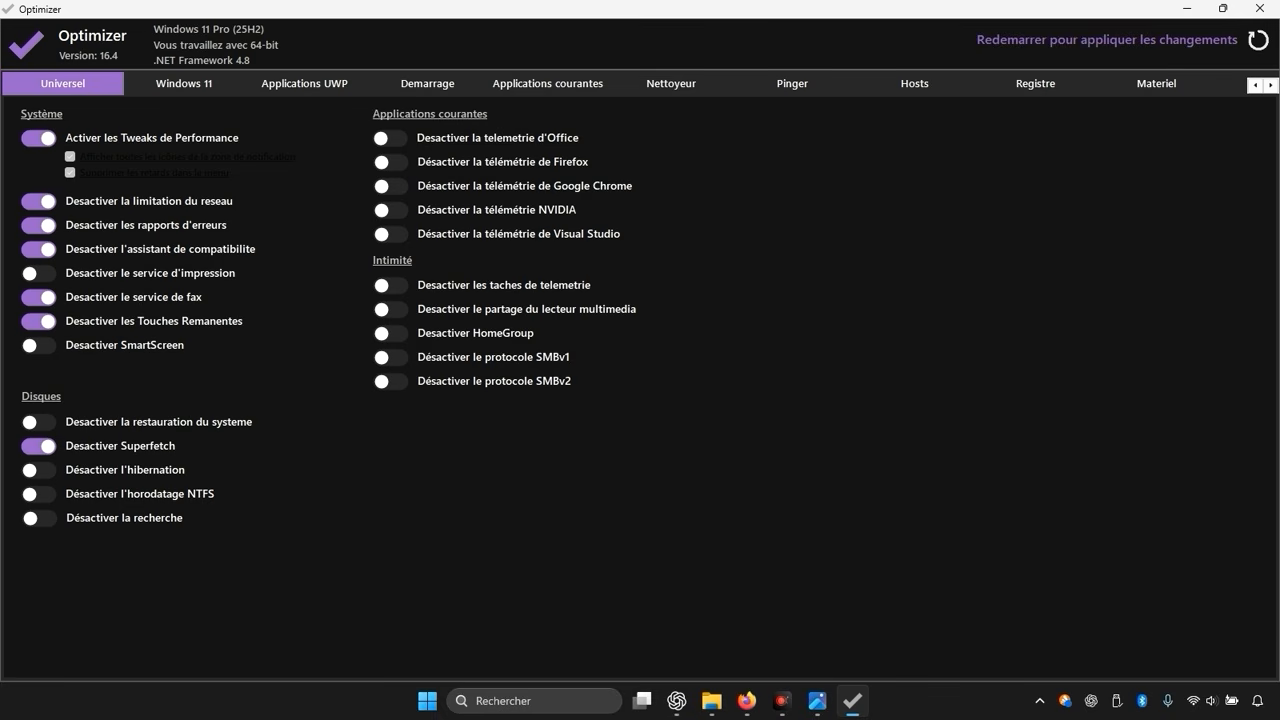
# Step: Disable Office, Firefox, Google Chrome, NVIDIA and Visual Studio telemetry
pyautogui.click(388, 140)
pyautogui.click(392, 162)
pyautogui.click(393, 186)
pyautogui.click(393, 211)
pyautogui.click(394, 236)
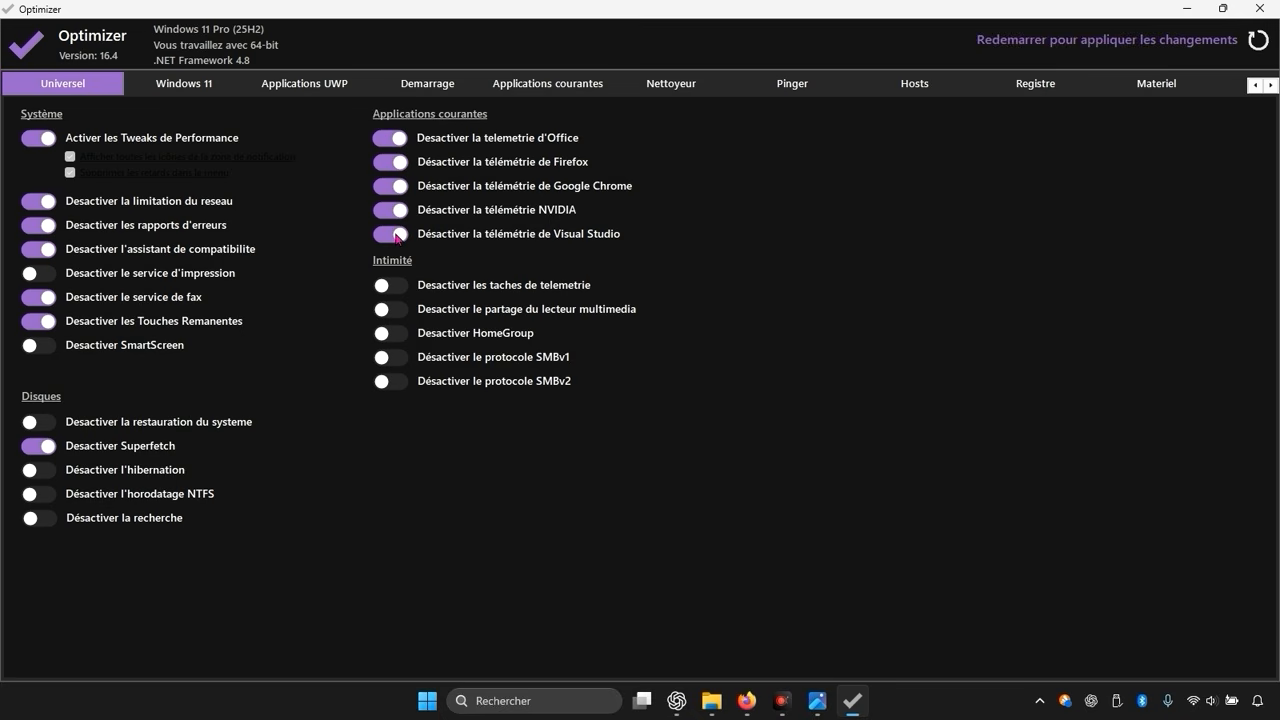
# Step: Disable telemetry tasks, HomeGroup and the SMBv1 protocol under Intimité
pyautogui.click(395, 299)
pyautogui.click(395, 295)
pyautogui.click(404, 293)
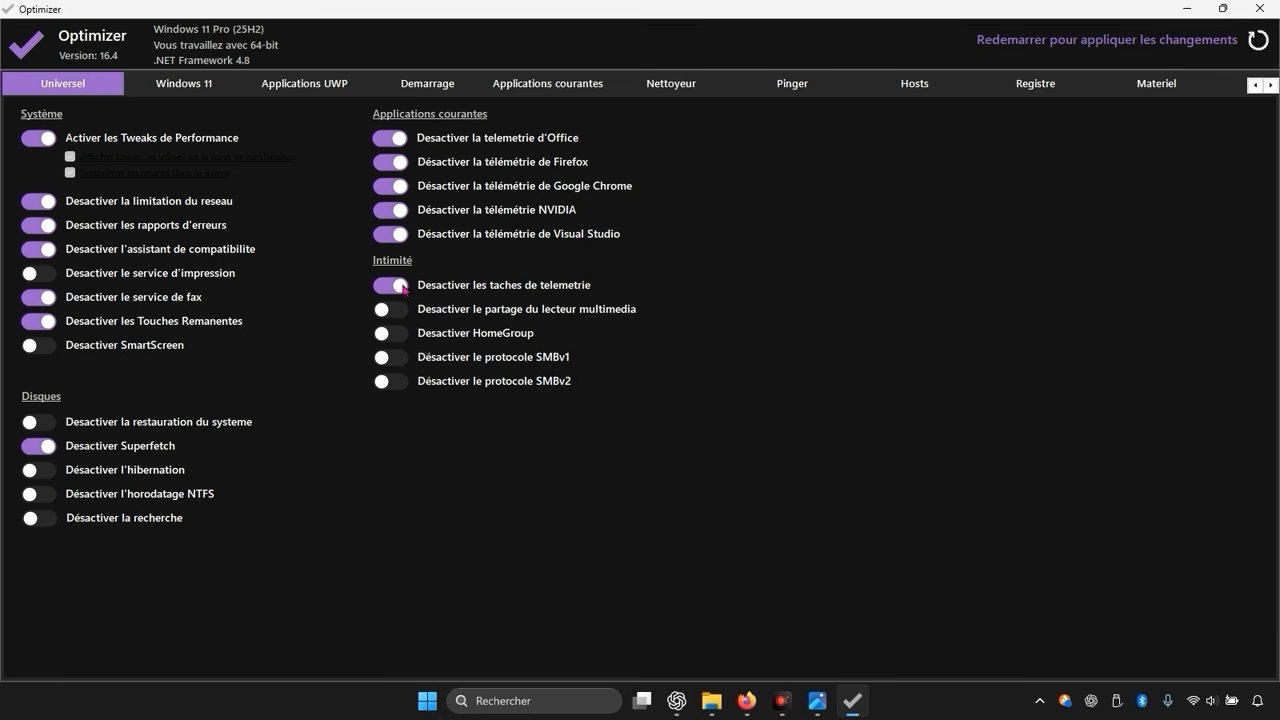
pyautogui.click(398, 338)
pyautogui.click(400, 360)
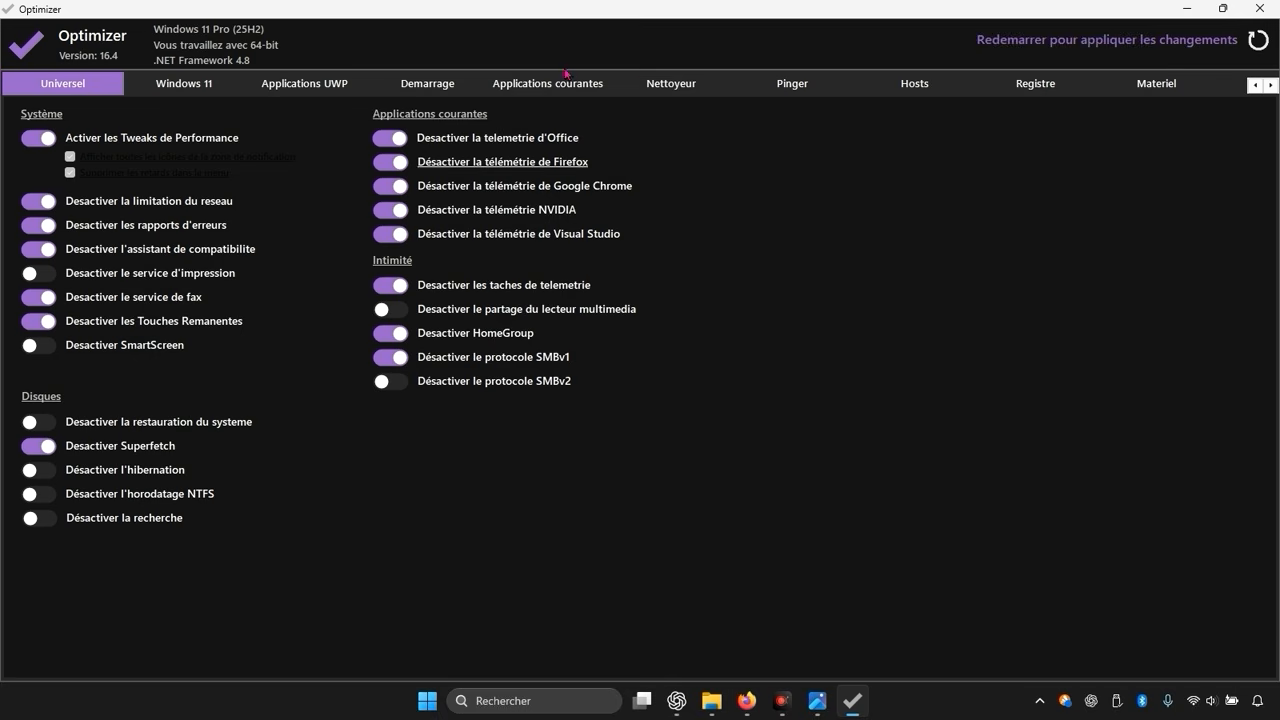
# Step: In the cleaner, select temporary files, error reports and emptying the recycle bin
pyautogui.click(670, 85)
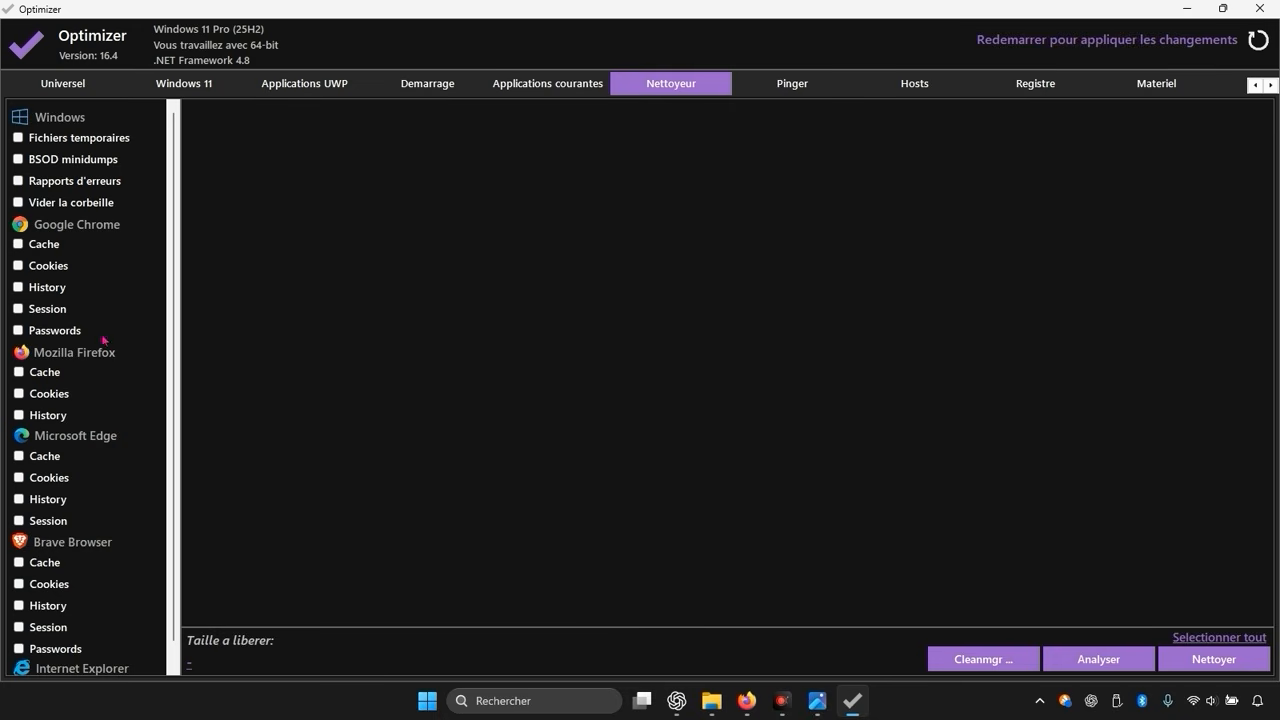
pyautogui.click(16, 142)
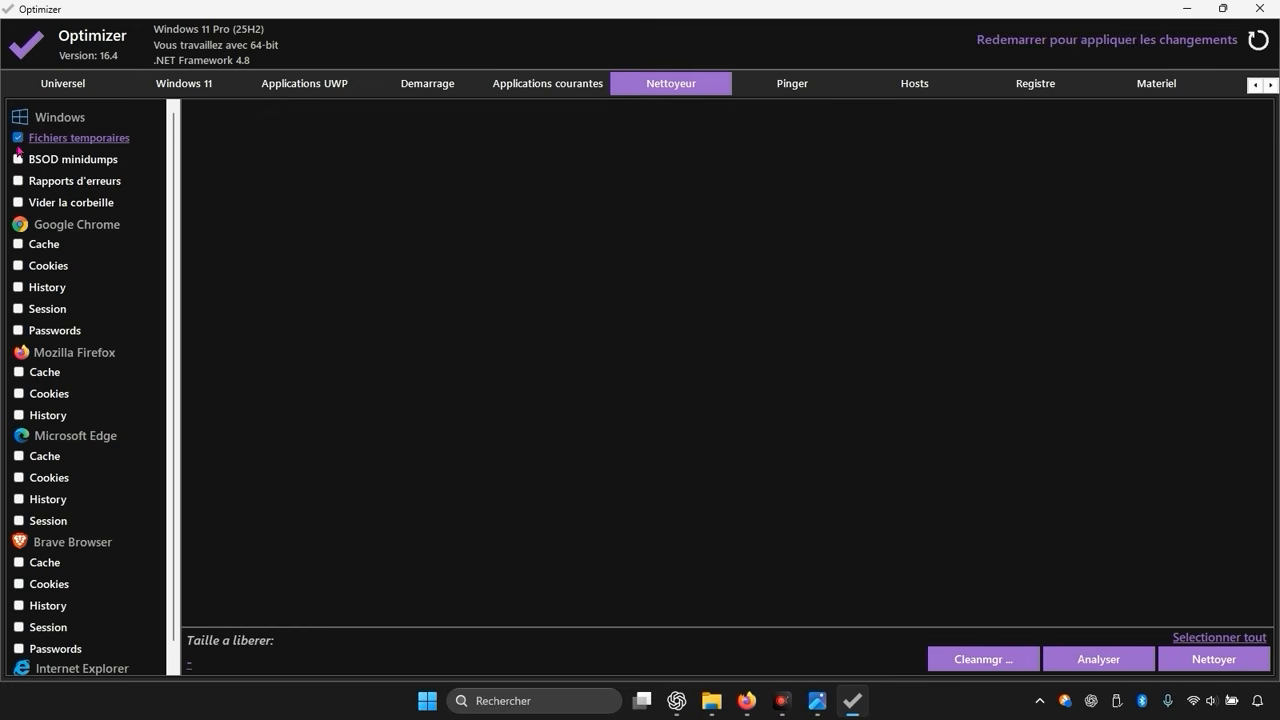
pyautogui.click(18, 181)
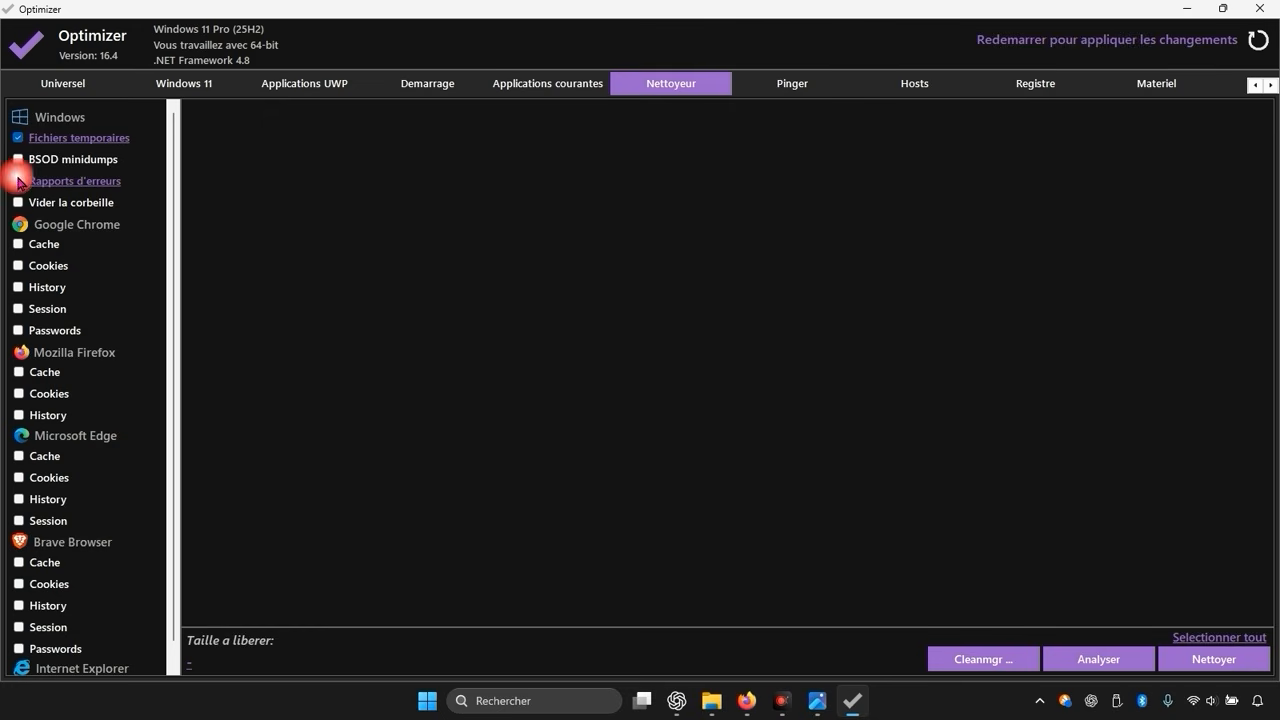
pyautogui.click(18, 201)
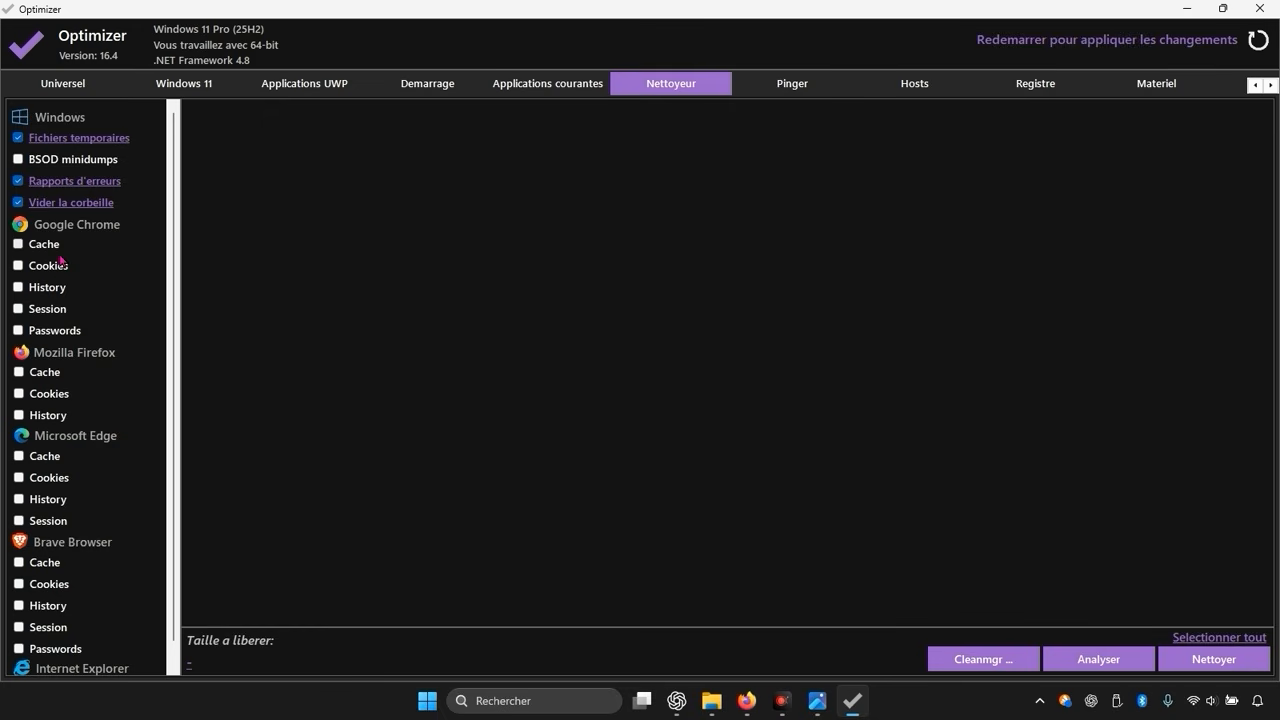
# Step: Select the Google Chrome cache, history and session for cleaning
pyautogui.scroll(-1, 69, 350)
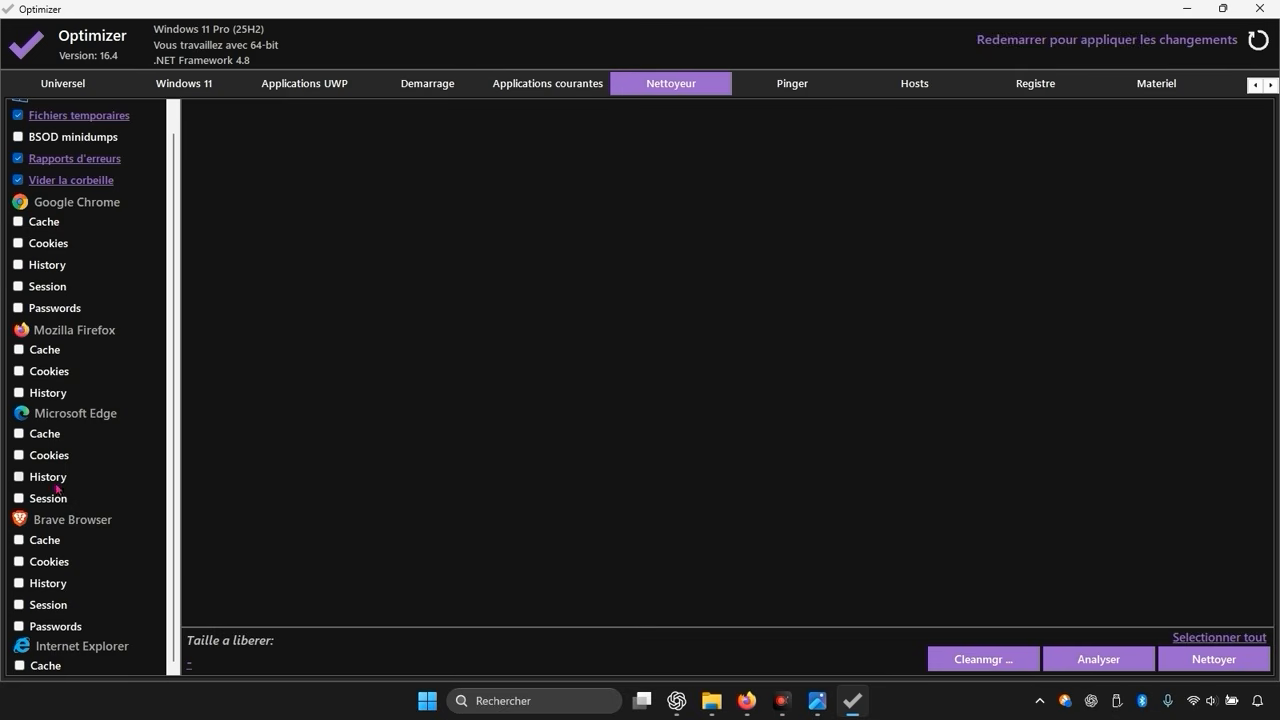
pyautogui.scroll(1, 86, 566)
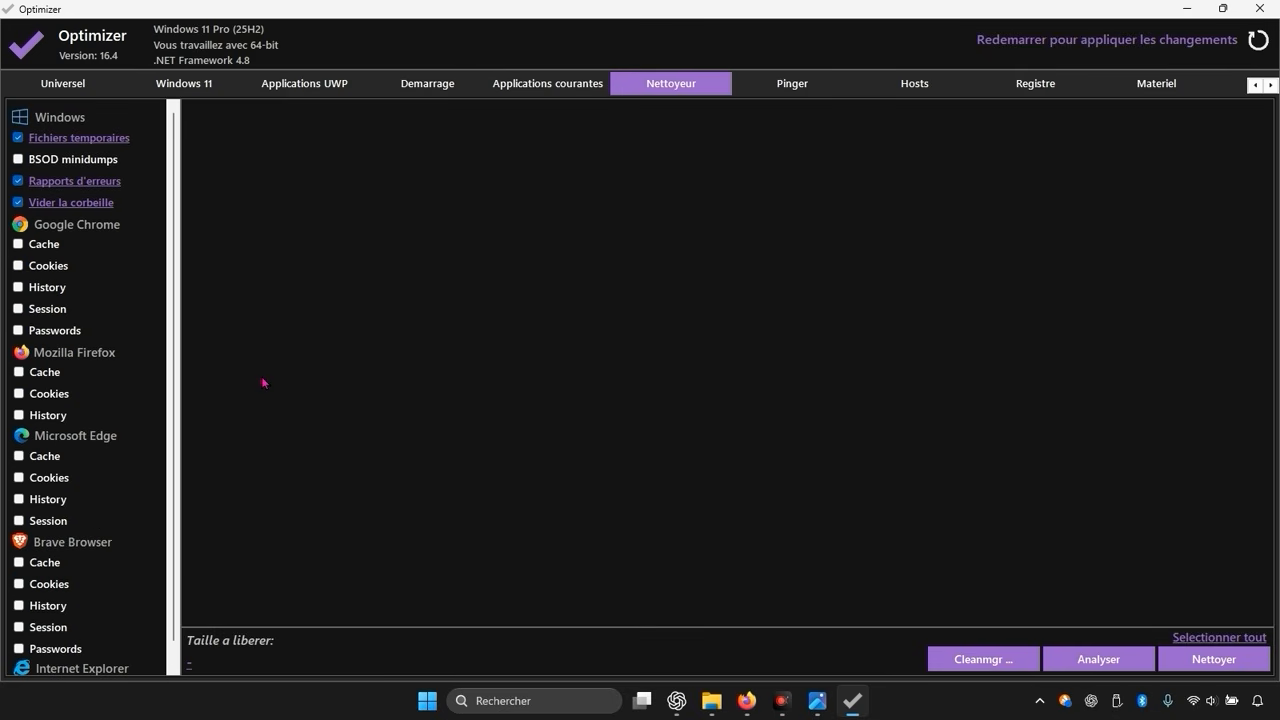
pyautogui.click(52, 246)
pyautogui.click(38, 289)
pyautogui.click(32, 310)
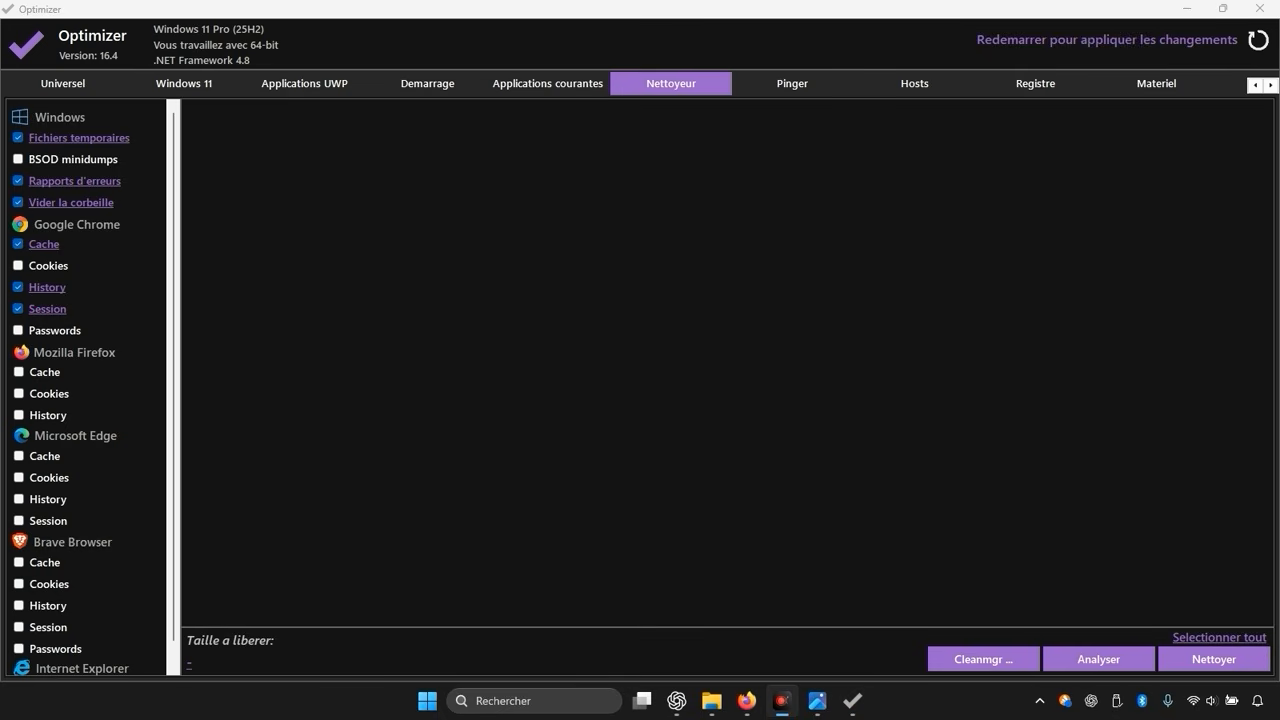
# Step: On the Windows 11 tab, turn on disabling My People, enabling Long Paths, removing Cast to Device and restoring the classic photo viewer
pyautogui.click(196, 82)
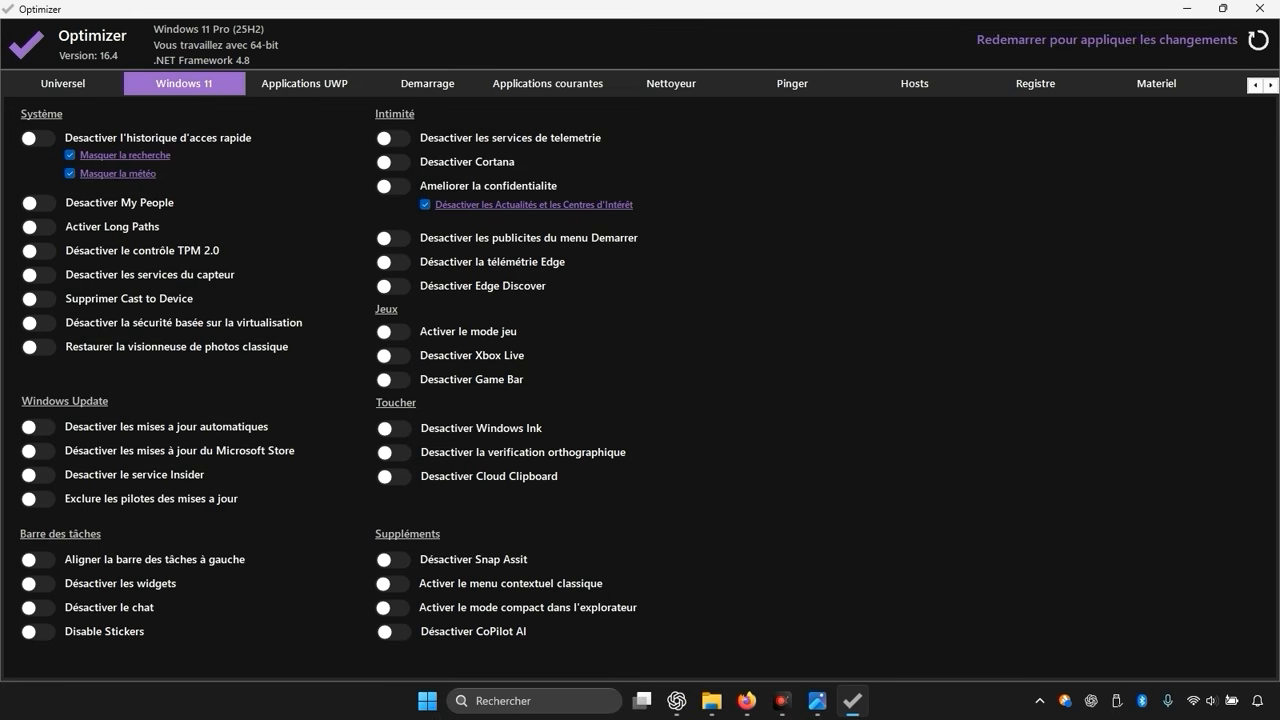
pyautogui.click(775, 690)
pyautogui.click(777, 694)
pyautogui.click(37, 202)
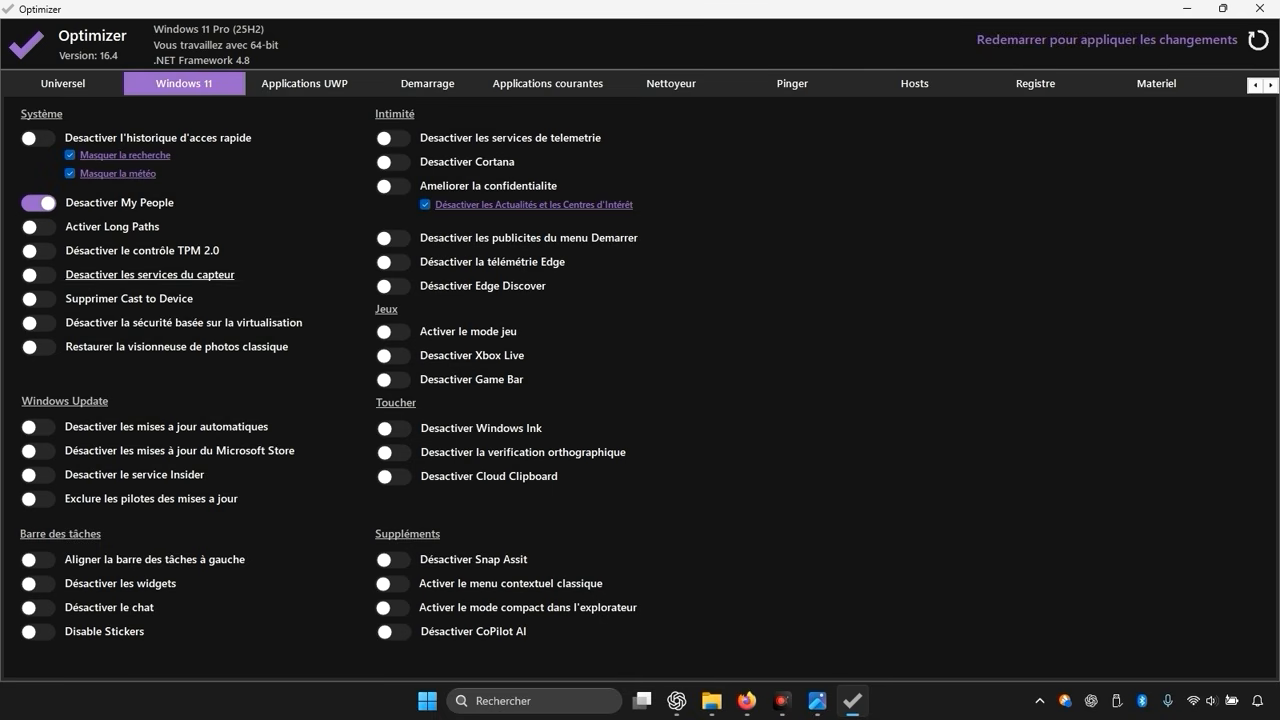
pyautogui.click(37, 226)
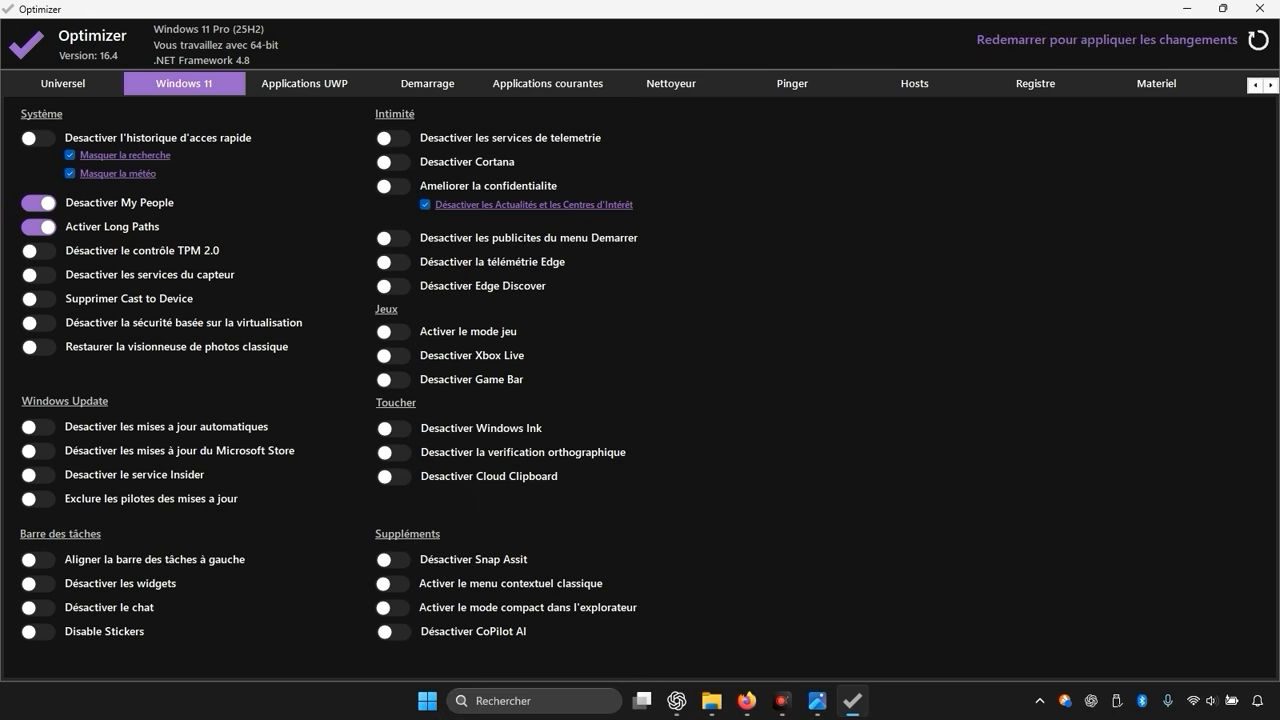
pyautogui.click(40, 298)
pyautogui.click(44, 348)
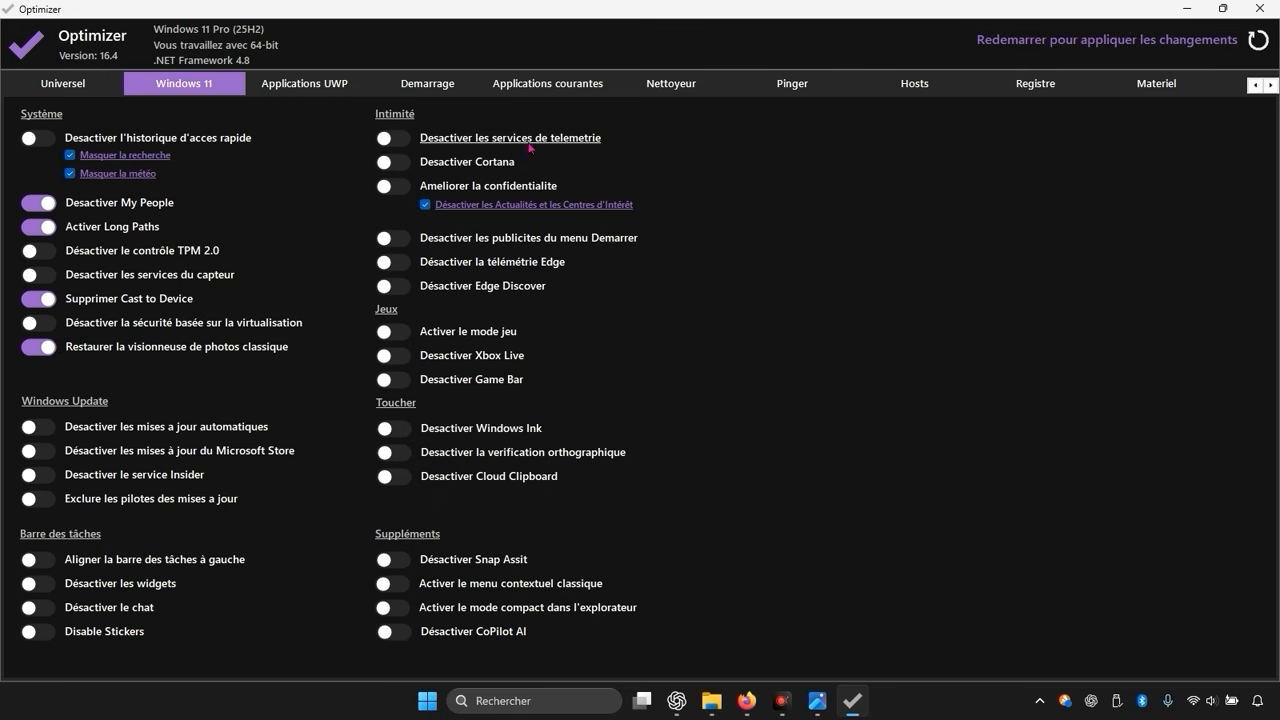
# Step: Under Intimité, disable telemetry services and Cortana, and turn on privacy improvement
pyautogui.click(405, 139)
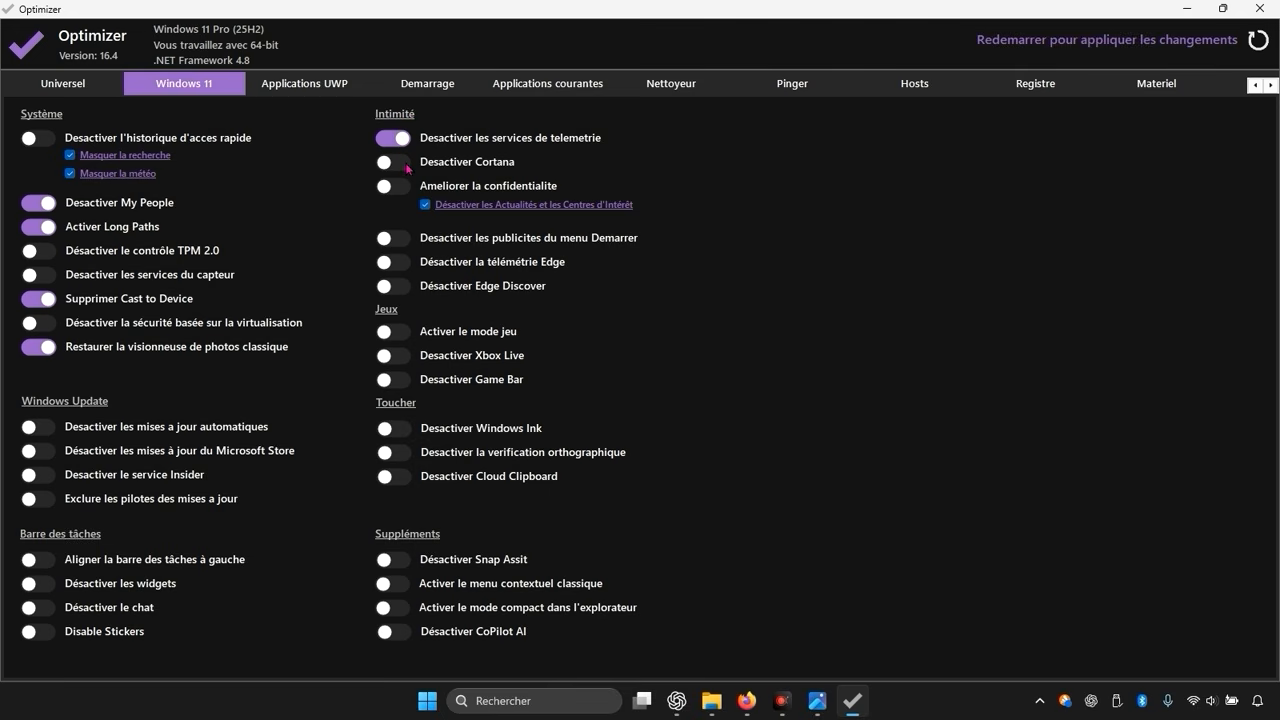
pyautogui.click(405, 166)
pyautogui.click(405, 190)
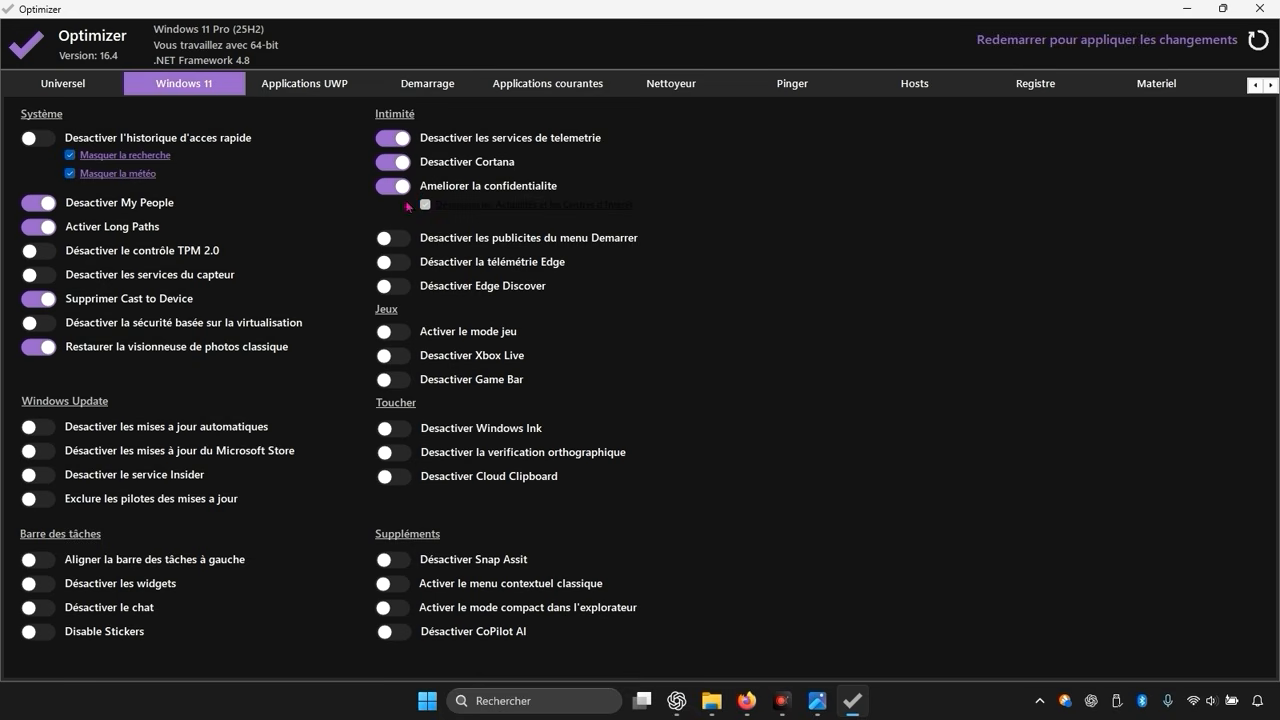
# Step: Disable Start menu ads, Edge telemetry and Edge Discover
pyautogui.click(404, 242)
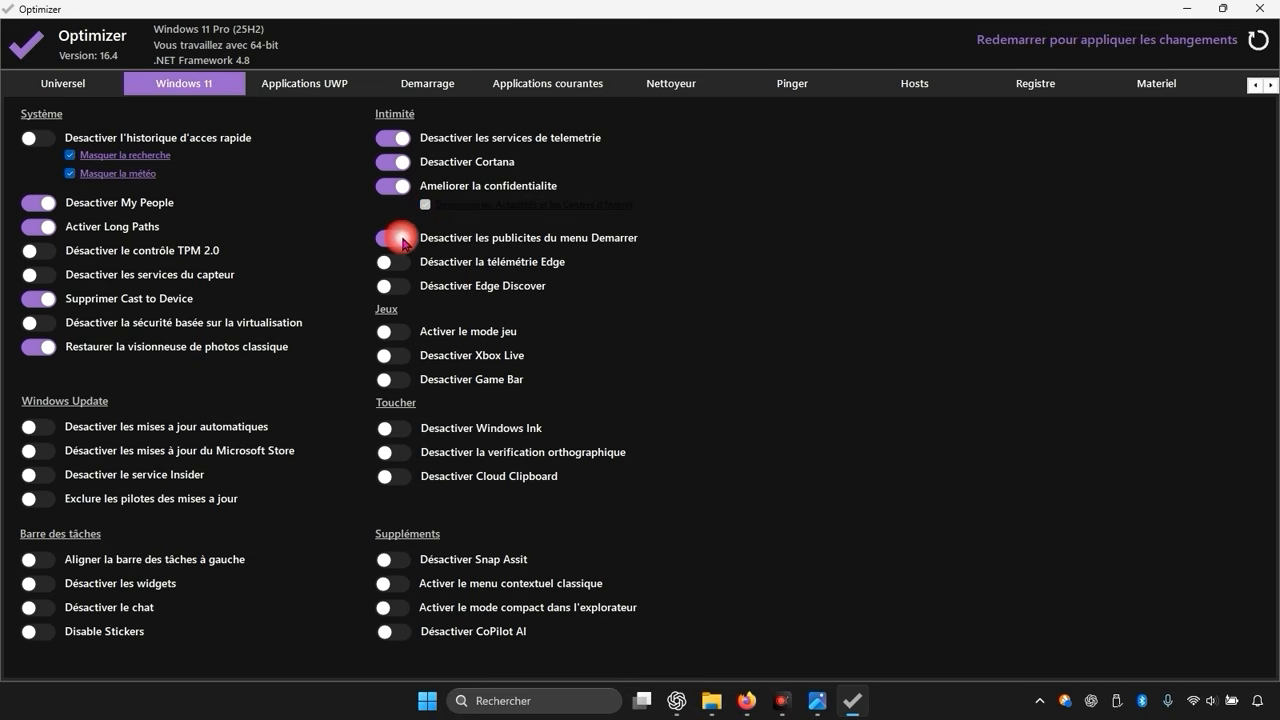
pyautogui.click(403, 263)
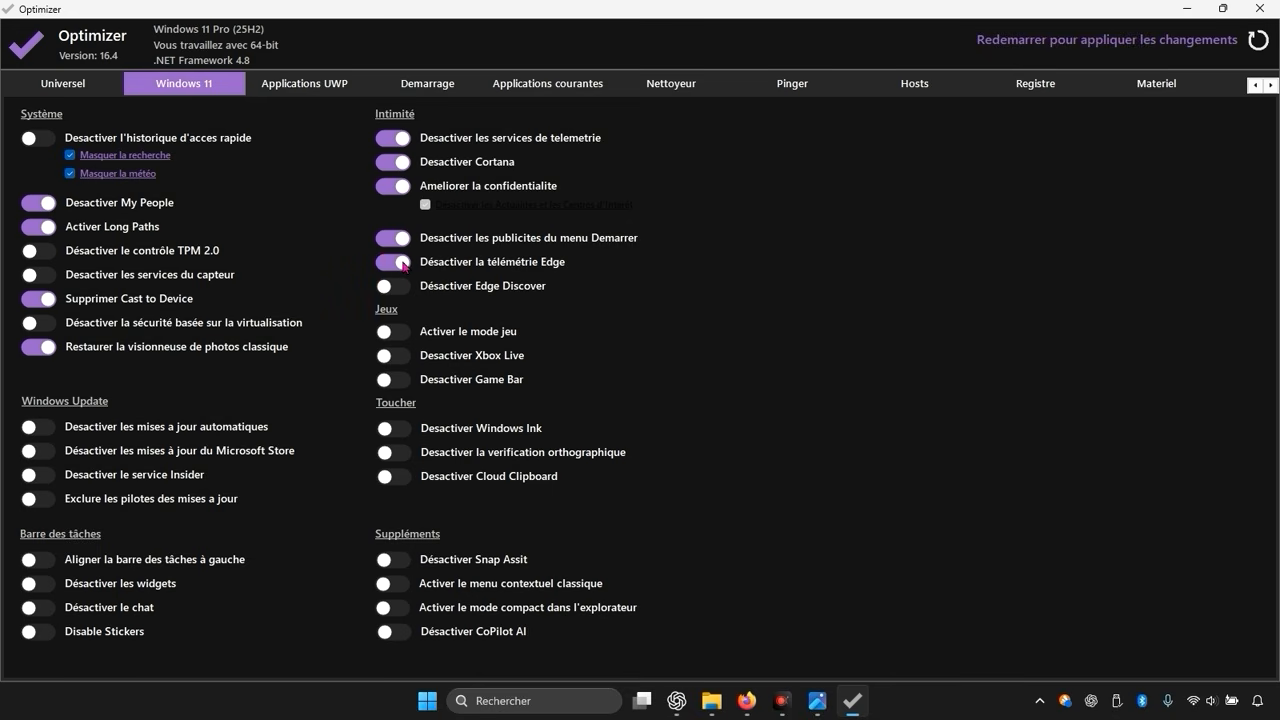
pyautogui.click(402, 288)
# Step: Enable game mode and disable Xbox Live and the Game Bar
pyautogui.click(399, 335)
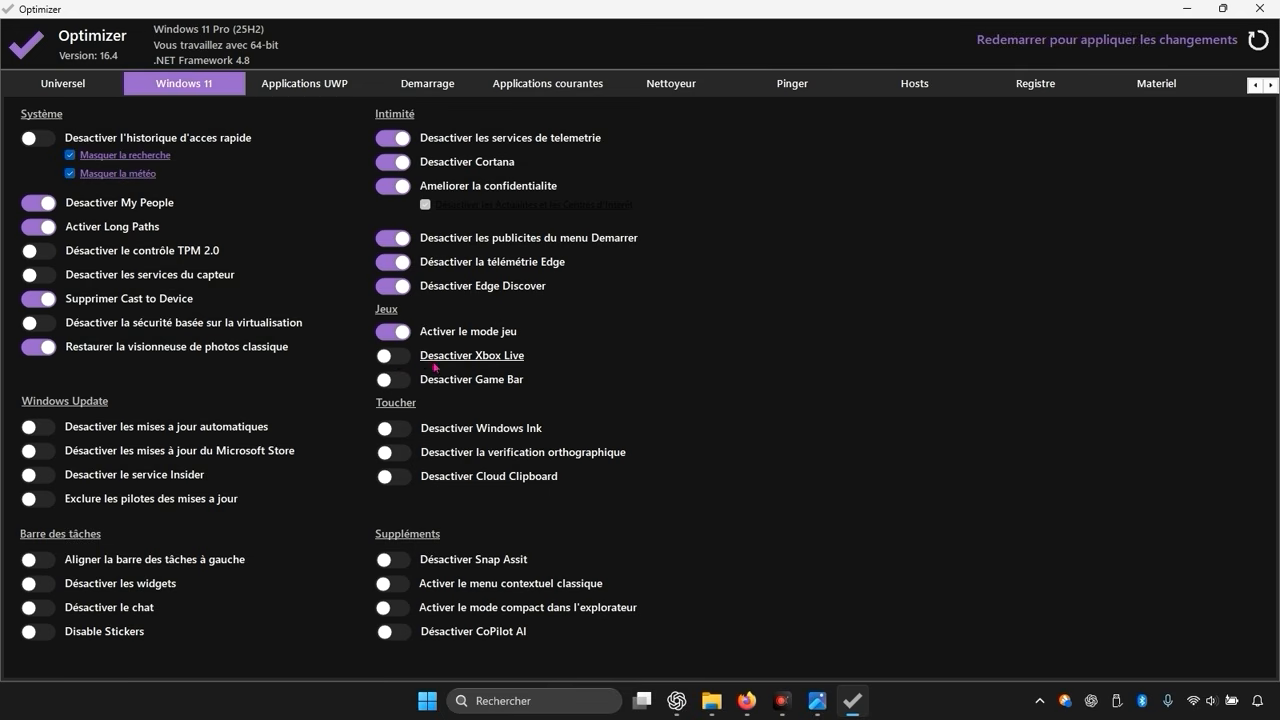
pyautogui.click(407, 359)
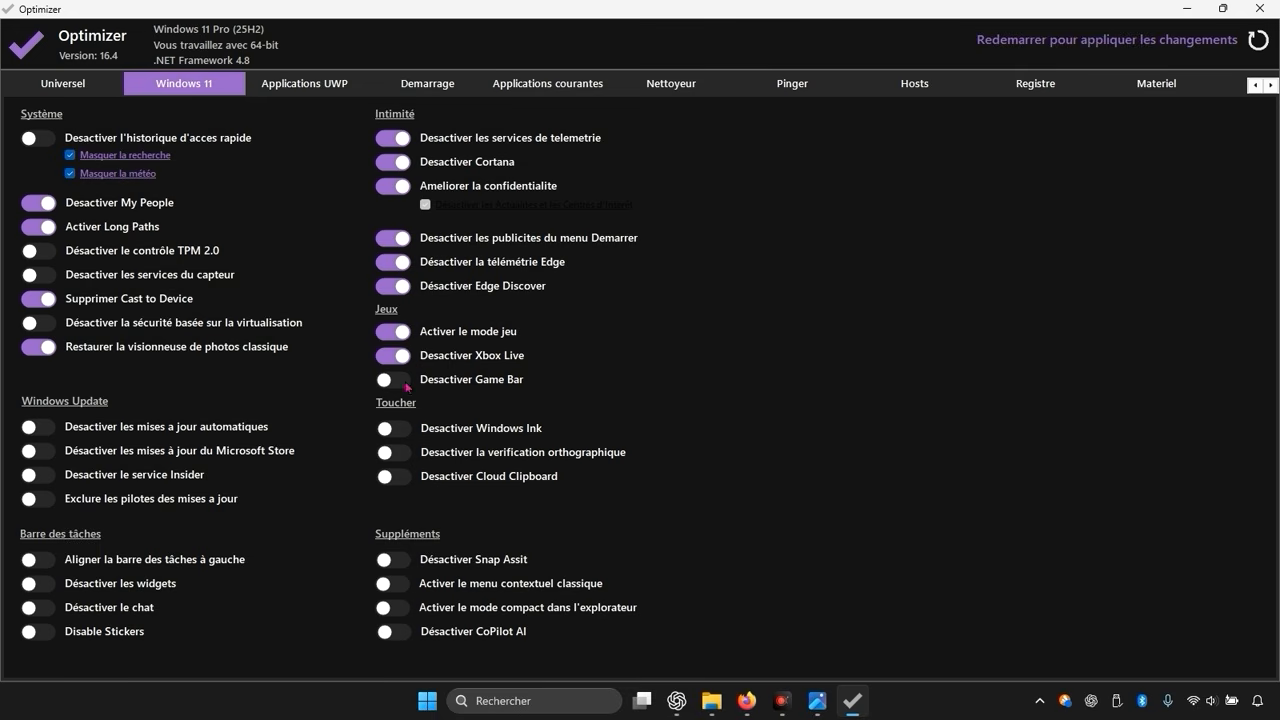
pyautogui.click(398, 381)
# Step: Disable the taskbar widgets, chat and stickers, continuing past the exception dialog
pyautogui.click(51, 587)
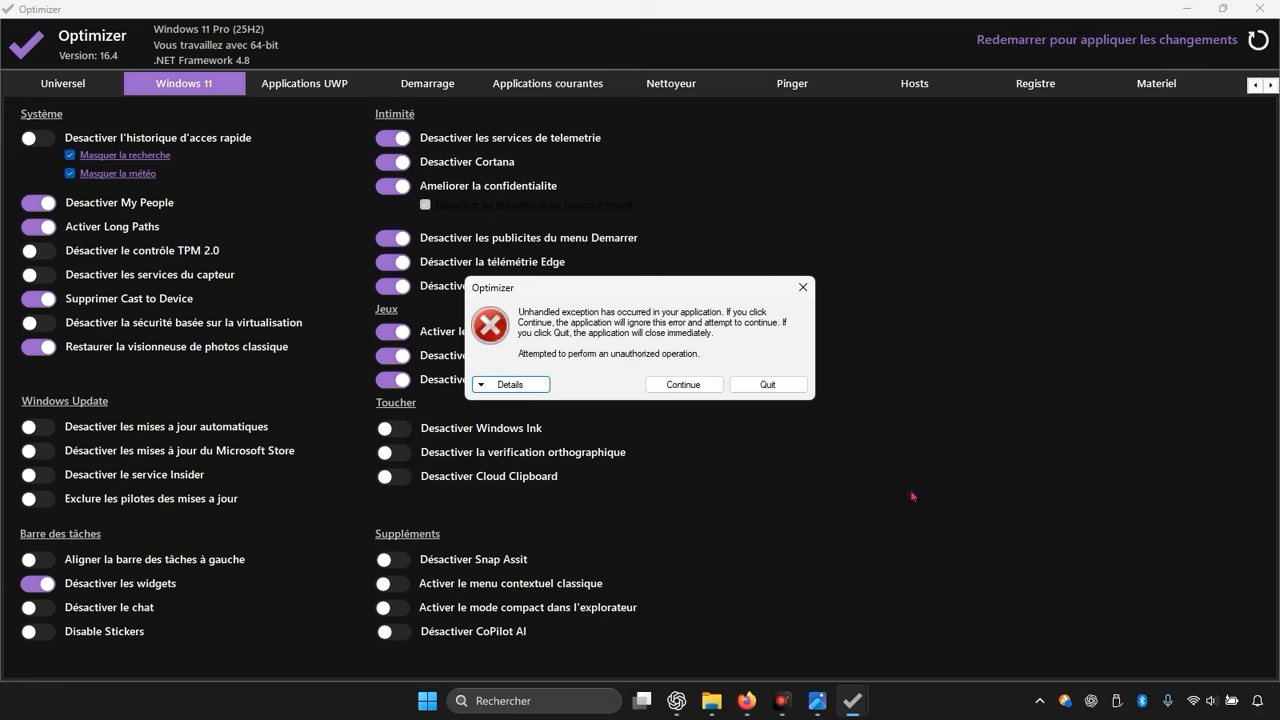
pyautogui.click(711, 390)
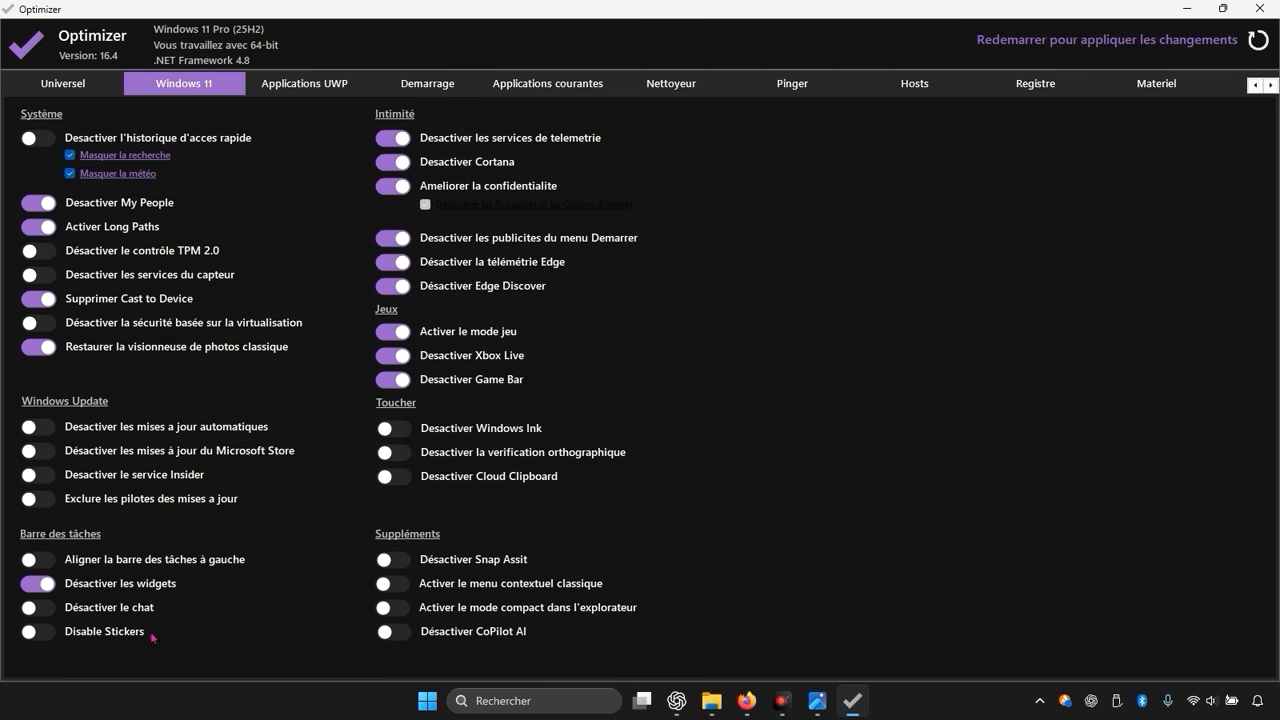
pyautogui.click(49, 611)
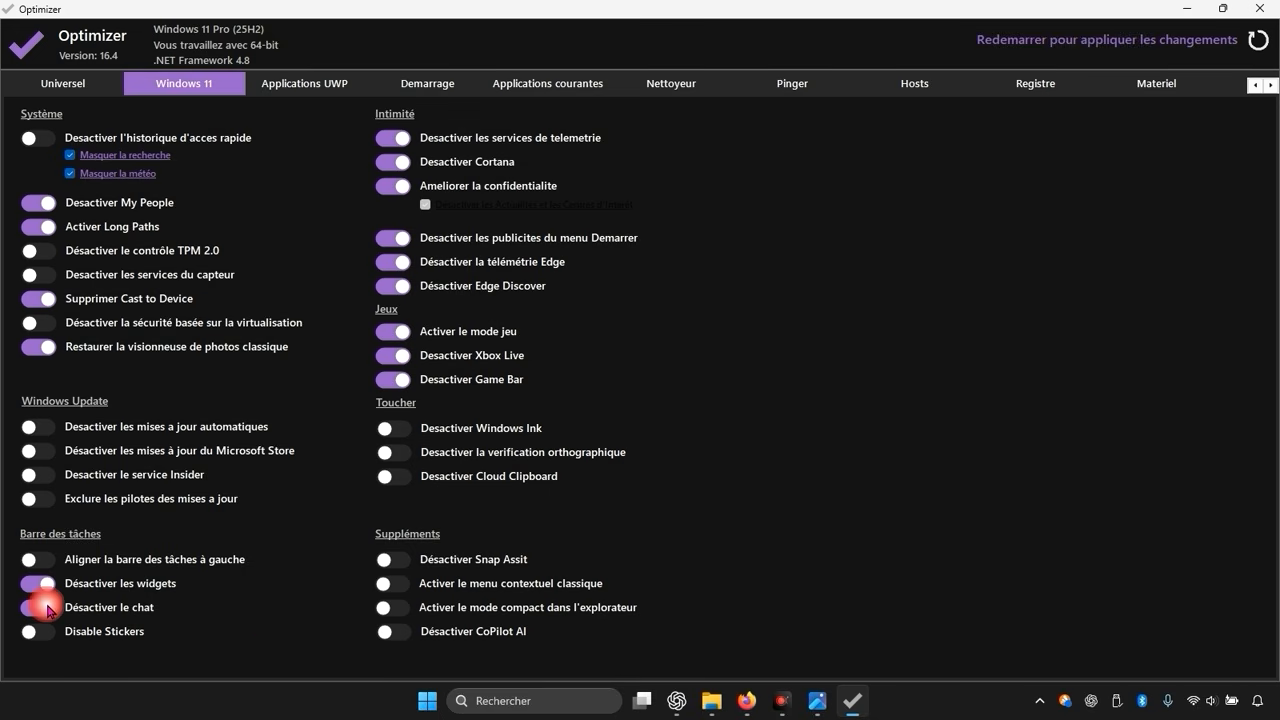
pyautogui.click(50, 638)
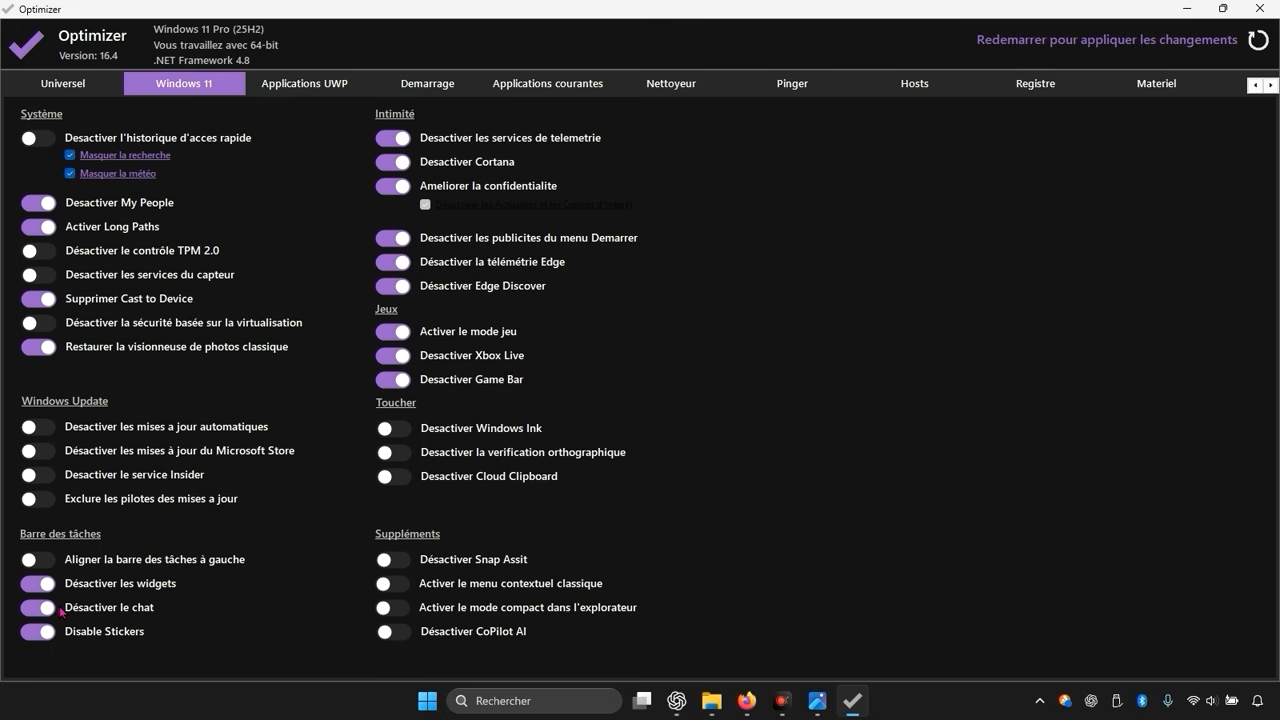
# Step: Enable the classic context menu and the compact mode in File Explorer
pyautogui.click(398, 588)
pyautogui.click(404, 614)
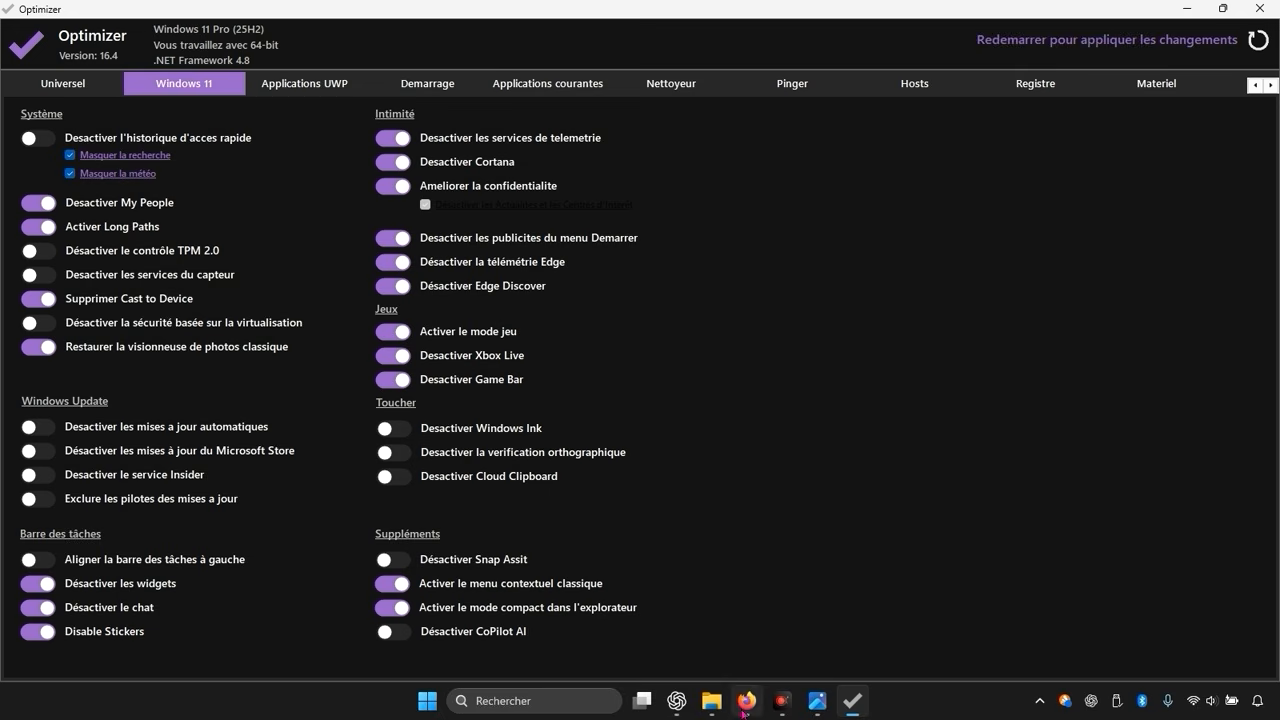
pyautogui.click(386, 635)
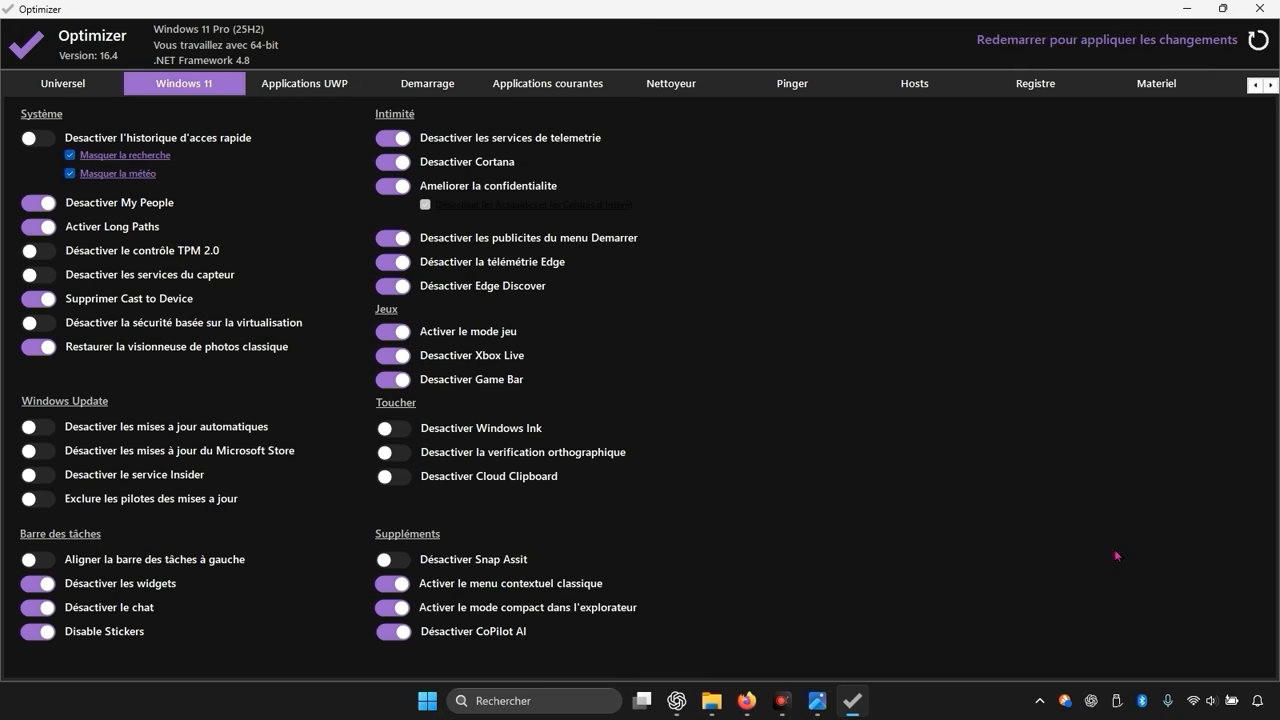
# Step: Open the startup items and select WingetUI, Opera Browser Assistant and Lively
pyautogui.click(446, 87)
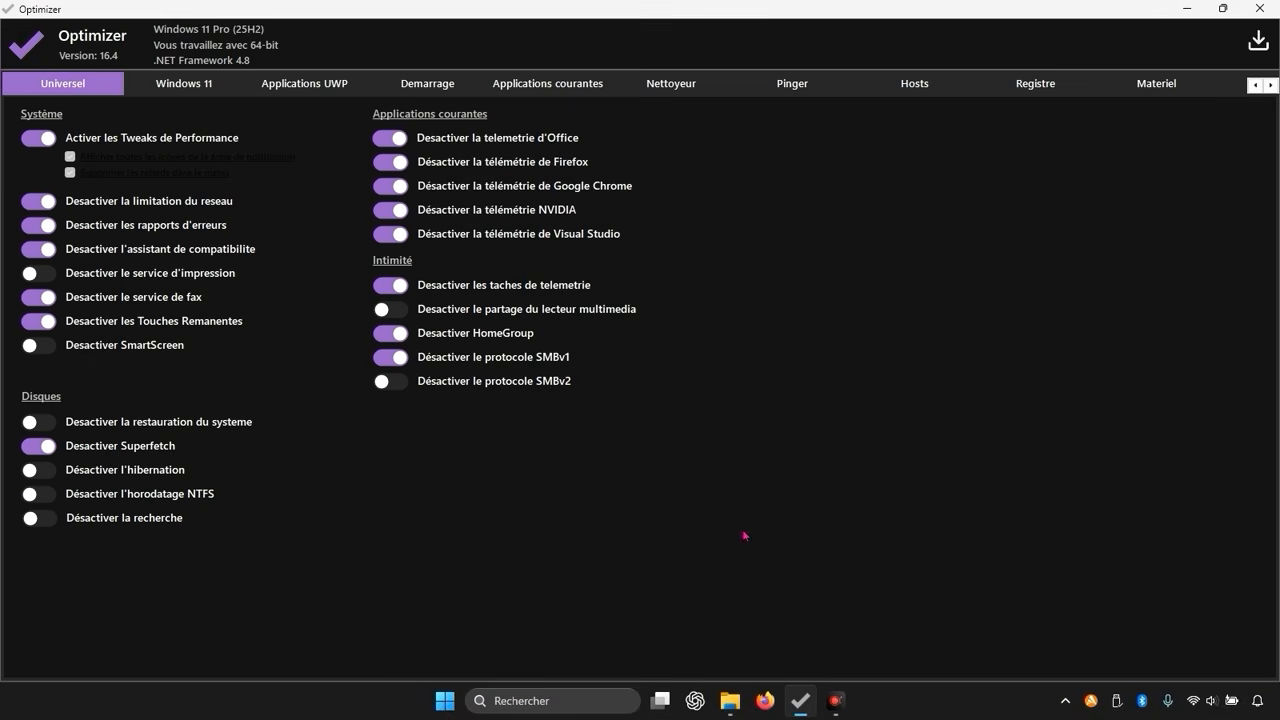
pyautogui.click(444, 89)
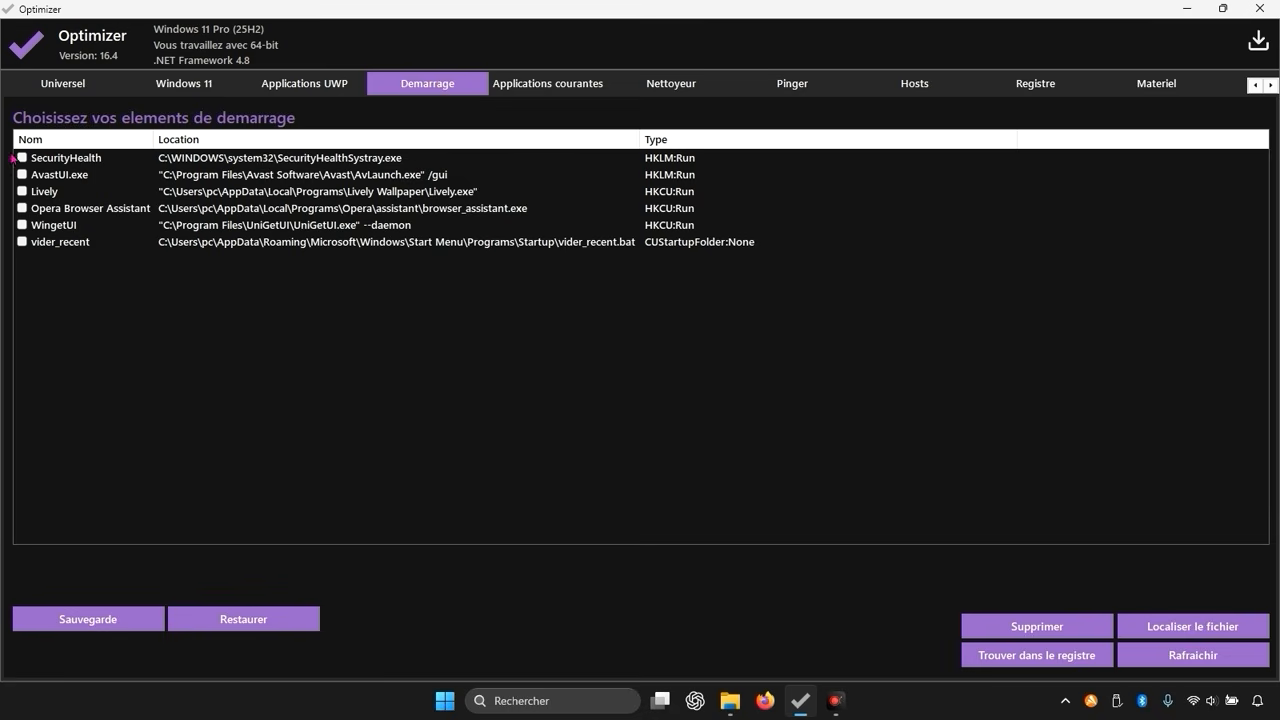
pyautogui.click(21, 226)
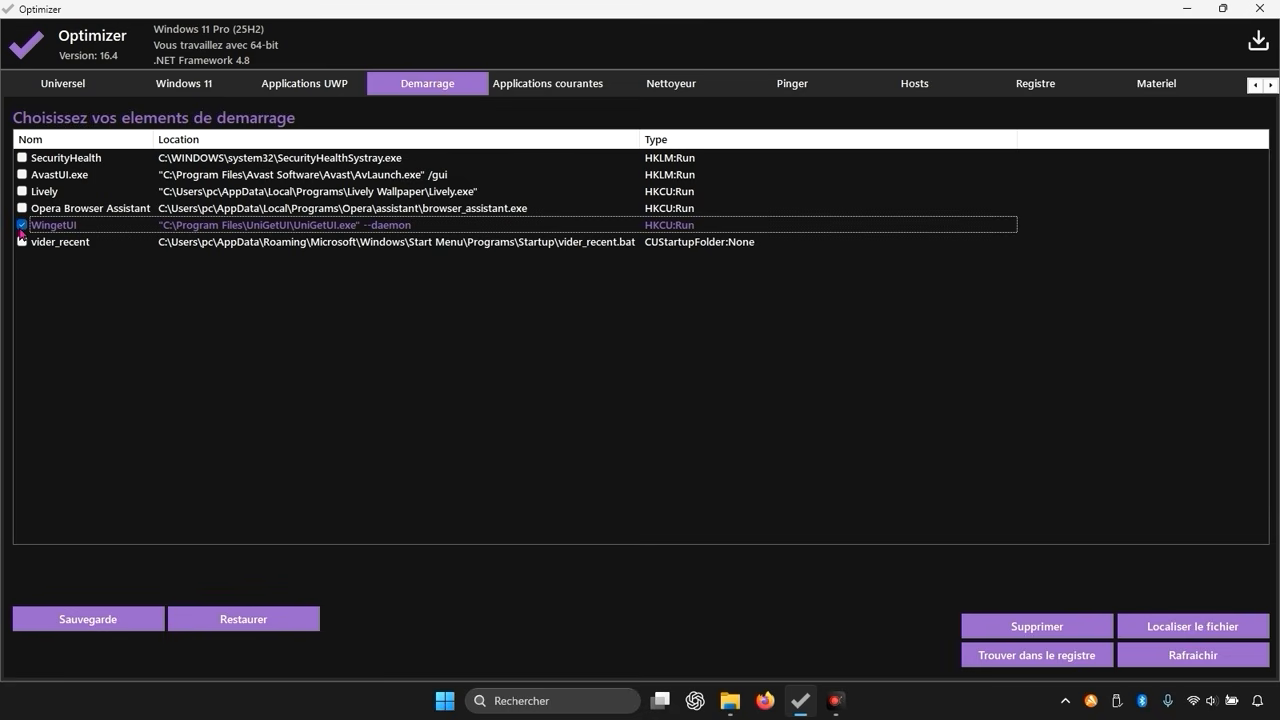
pyautogui.click(22, 208)
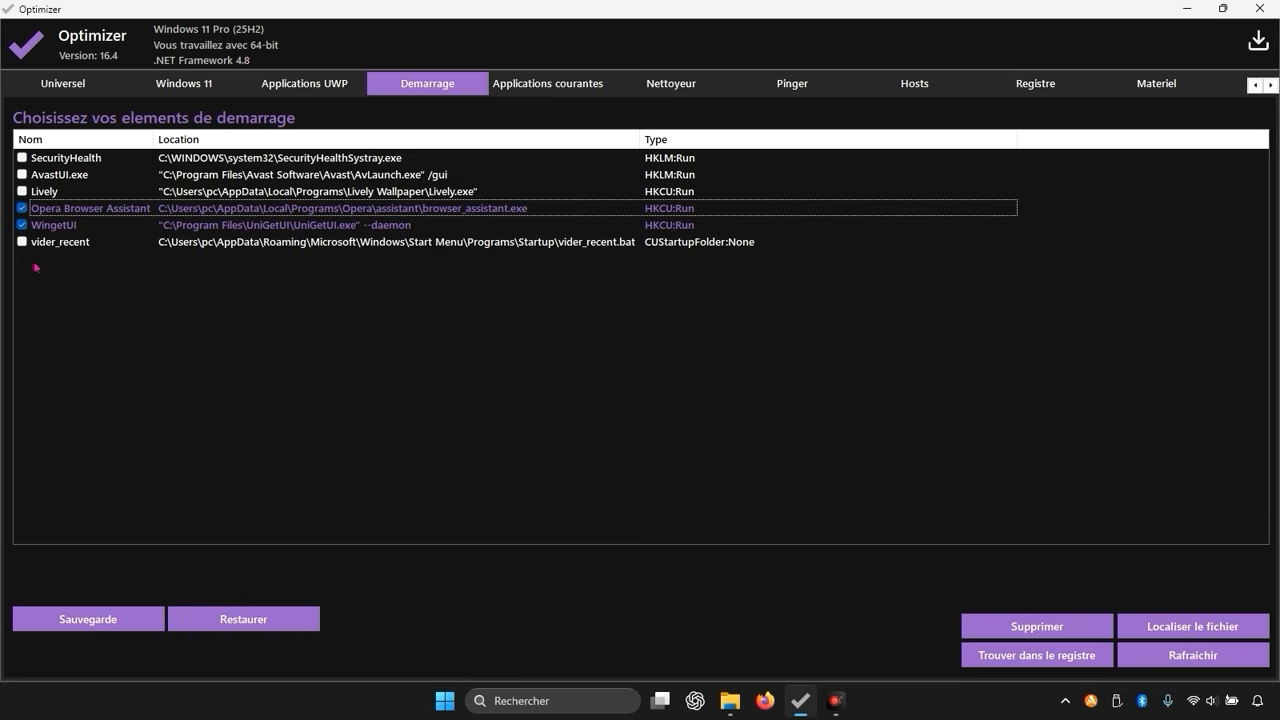
pyautogui.click(21, 192)
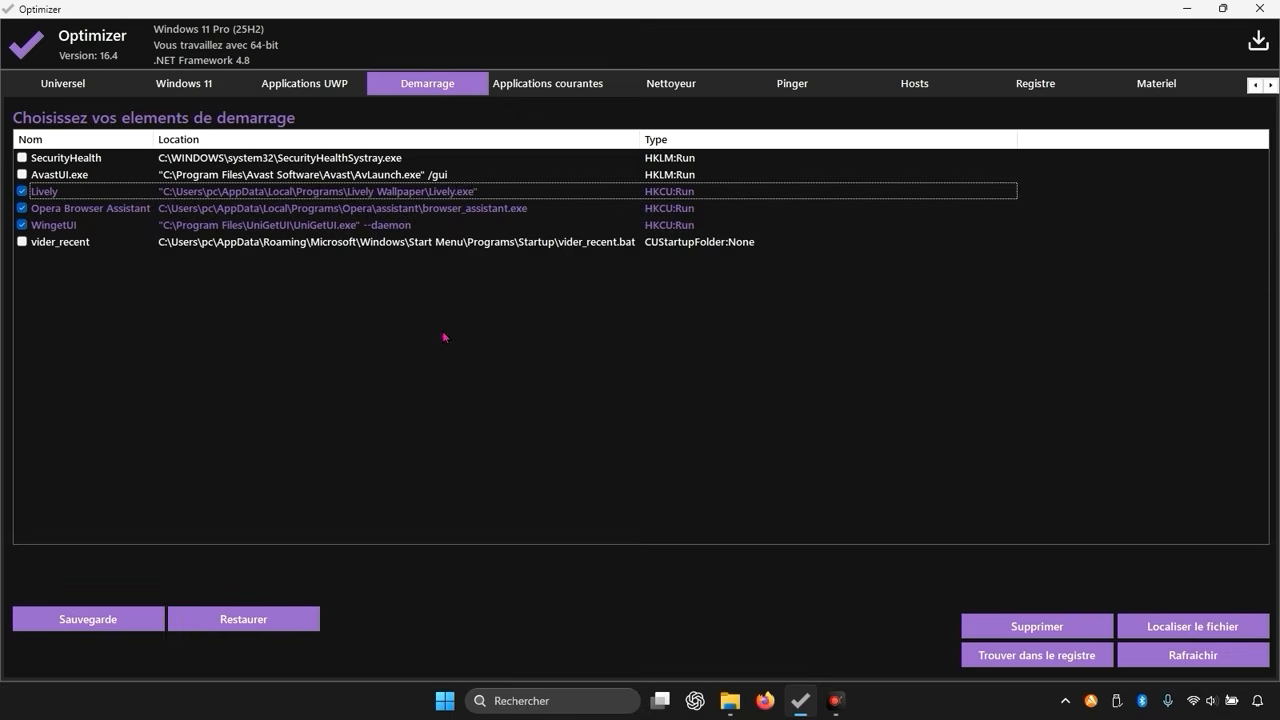
# Step: Open the registry fixes section, then minimize Optimizer
pyautogui.click(1050, 80)
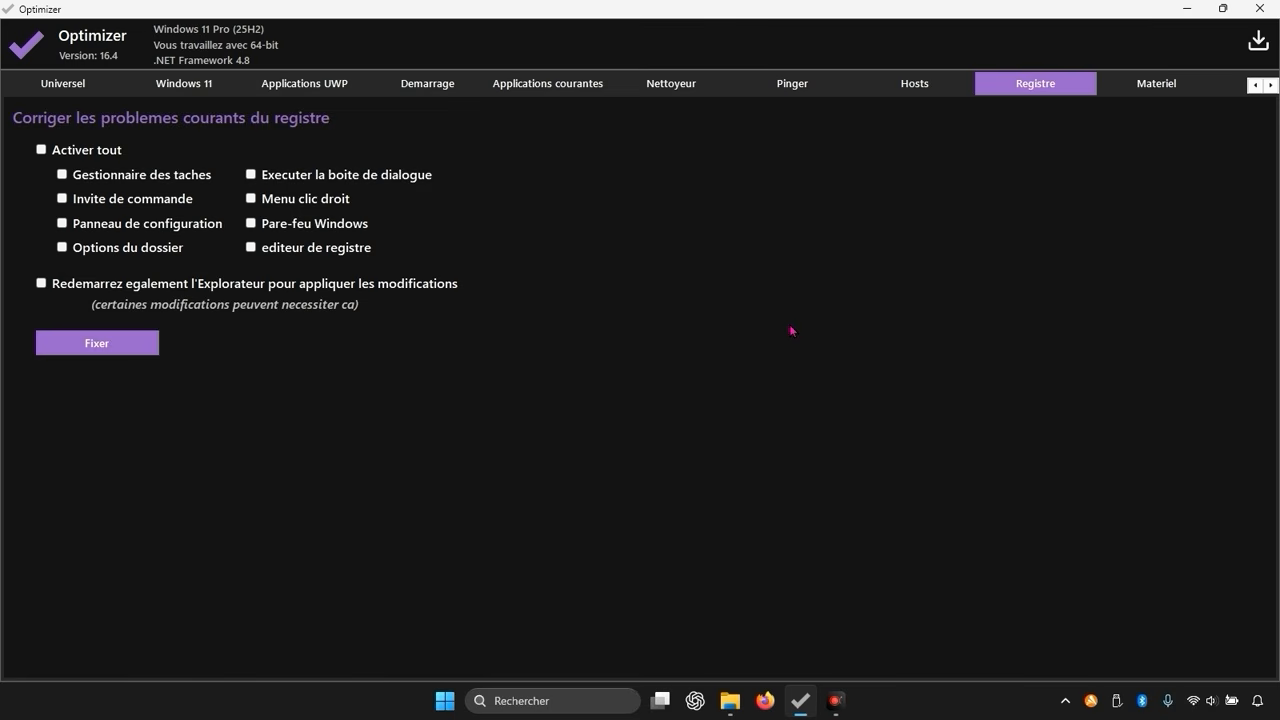
pyautogui.click(1192, 9)
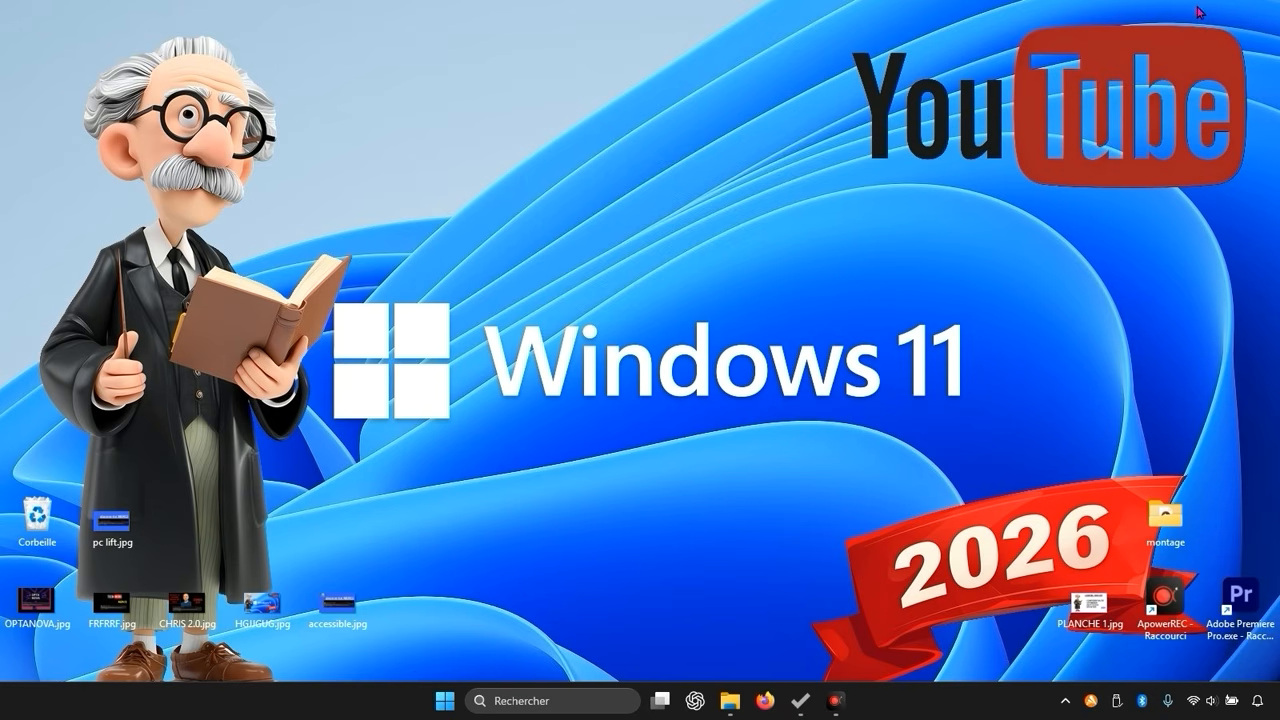